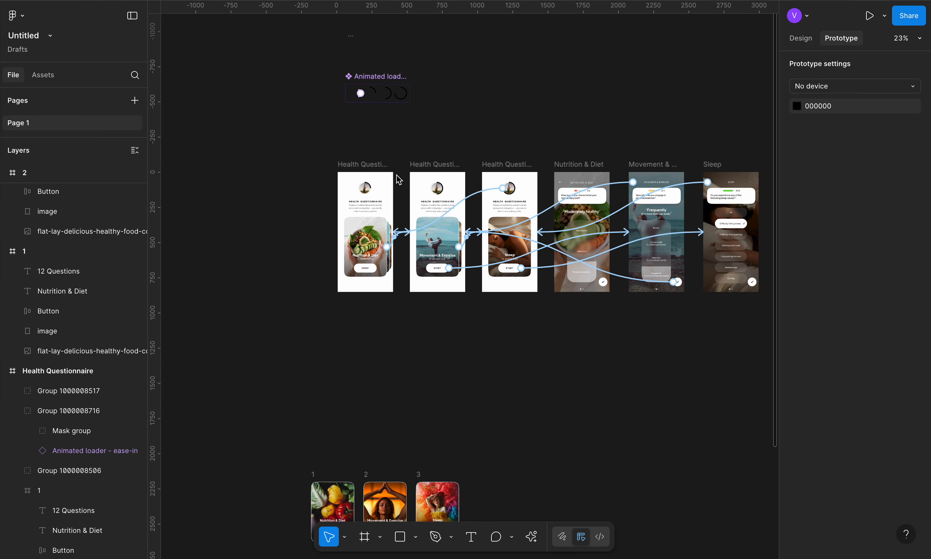
Open an inline preview of the first Health Questionnaire frame in the upper set and reposition it over the canvas.
scroll(370, 179, up, 5)
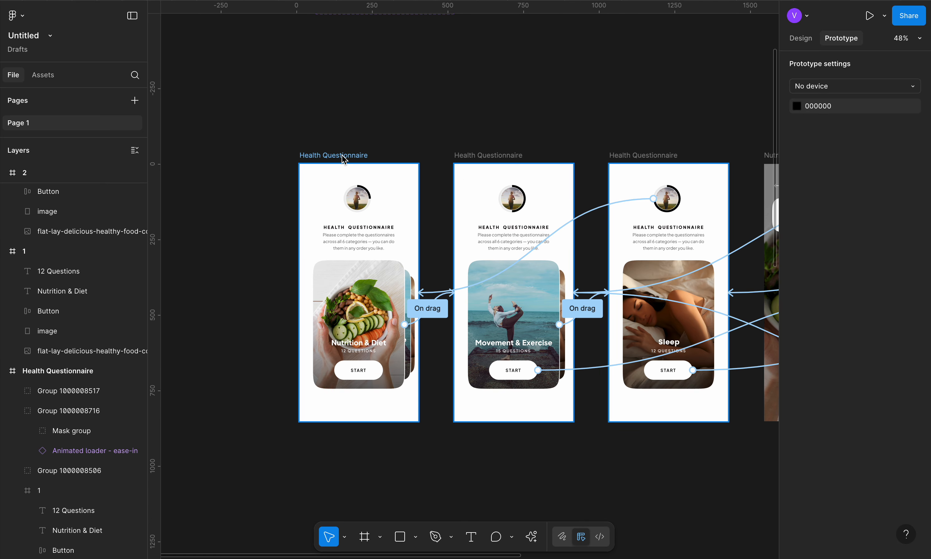
click(431, 127)
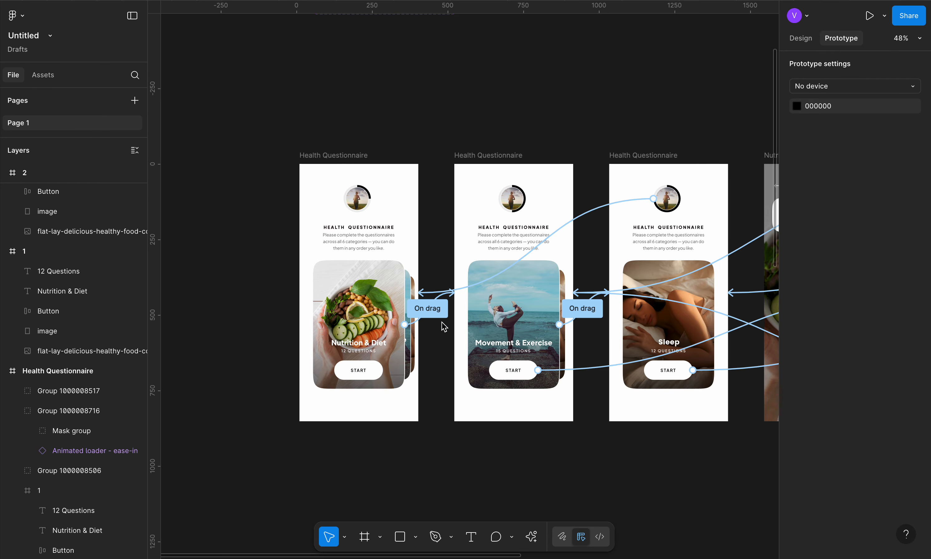
click(418, 124)
click(373, 156)
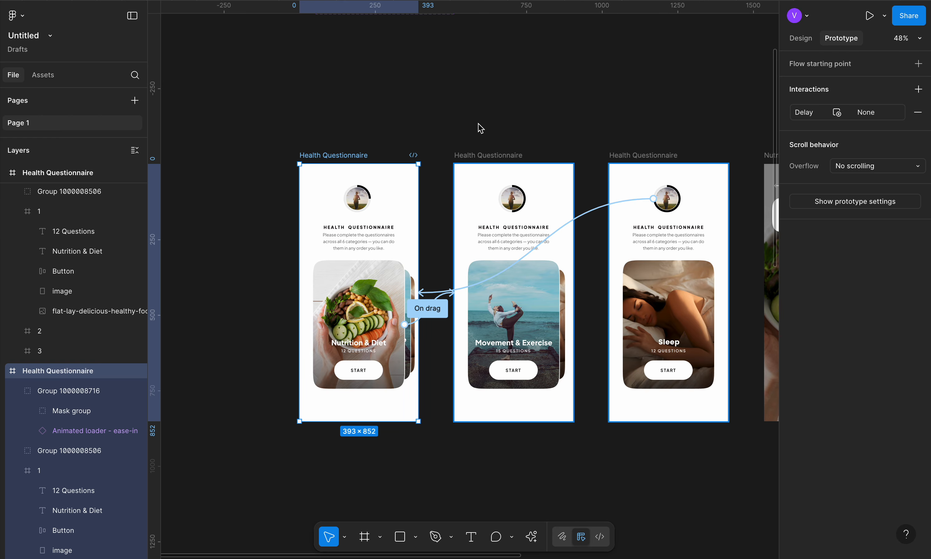
key(shift+space)
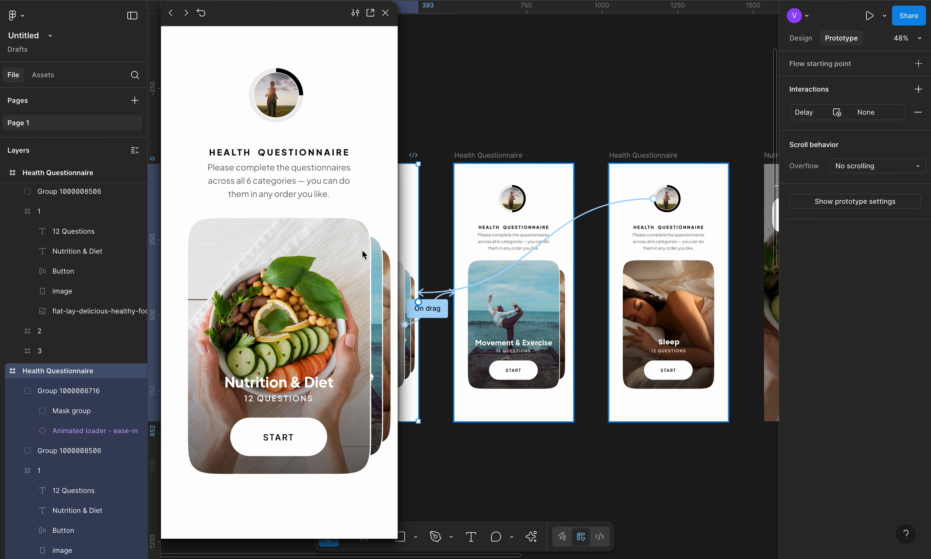
drag(322, 23, 511, 25)
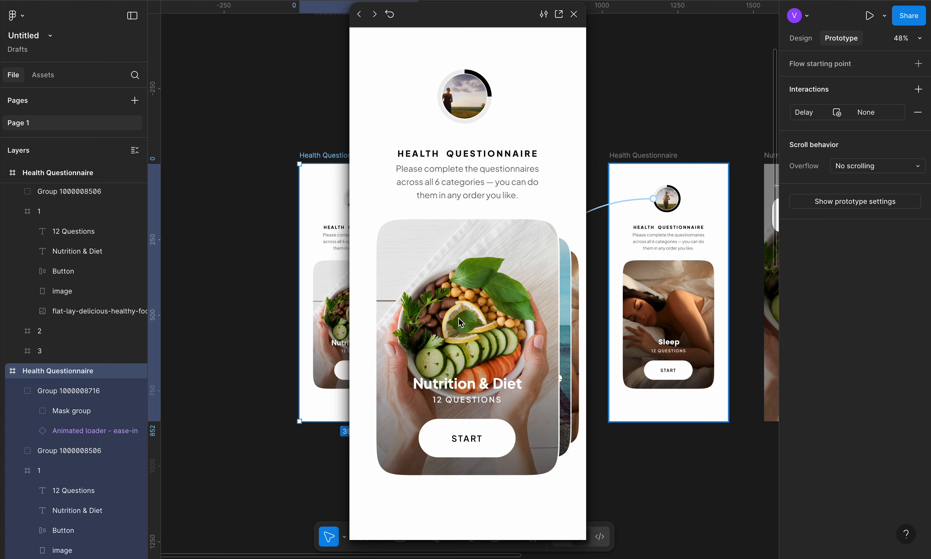
In the preview, swipe from Nutrition & Diet to the Sleep card, then start its questionnaire and return, twice.
drag(522, 316, 276, 322)
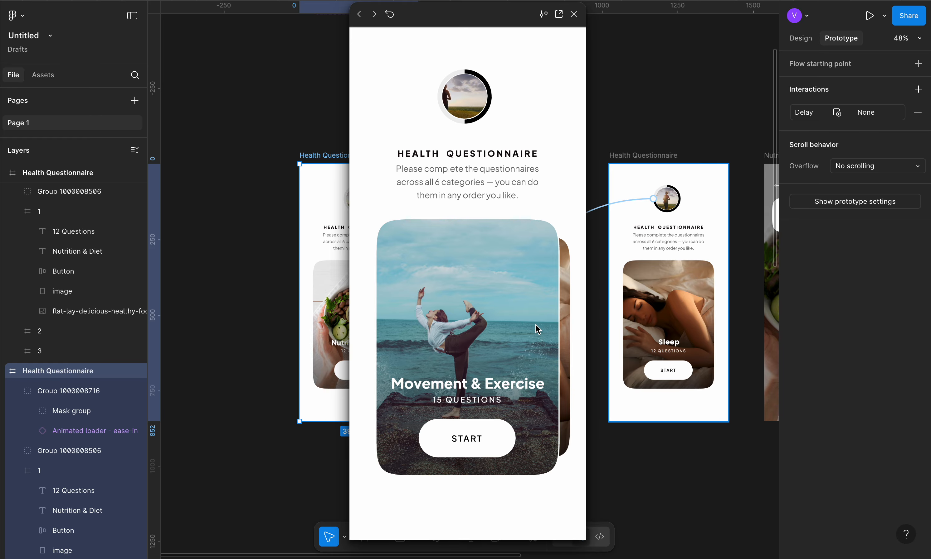
drag(537, 328, 281, 326)
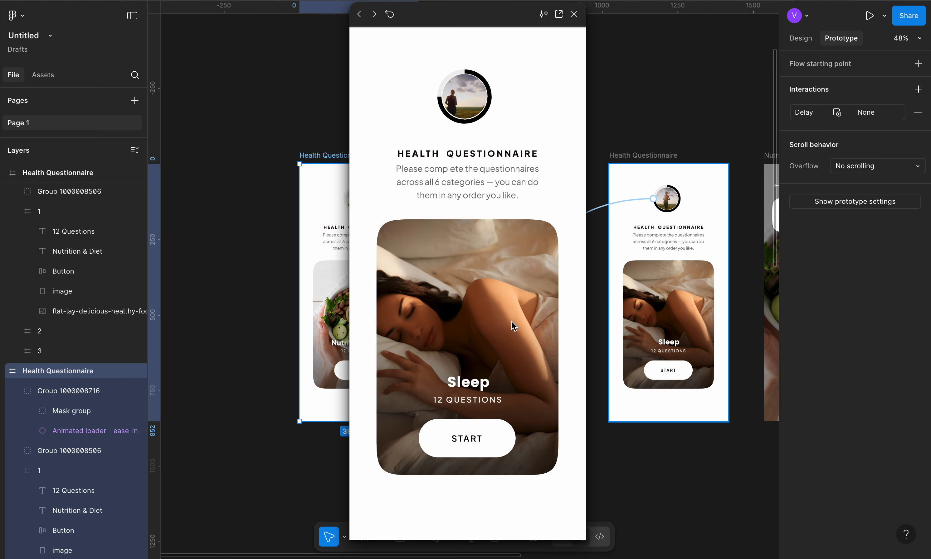
click(489, 437)
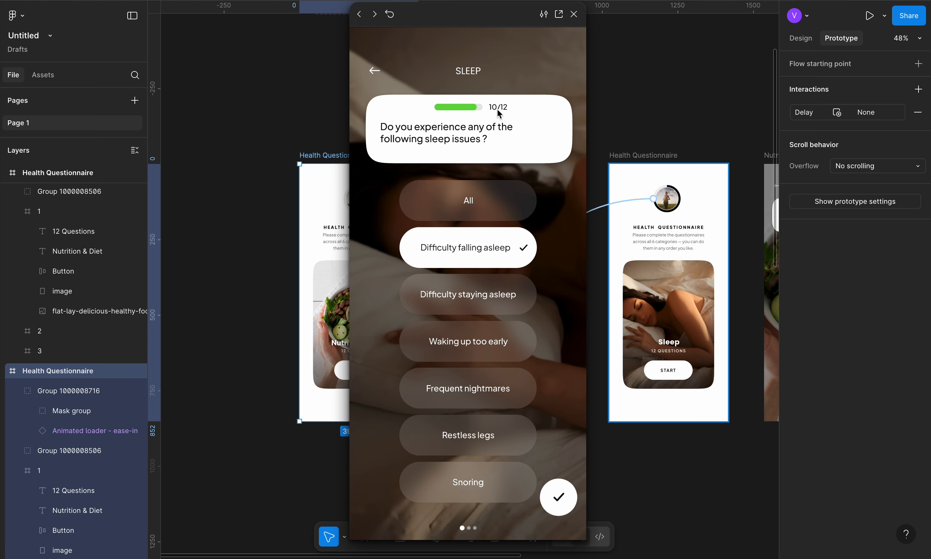
click(375, 71)
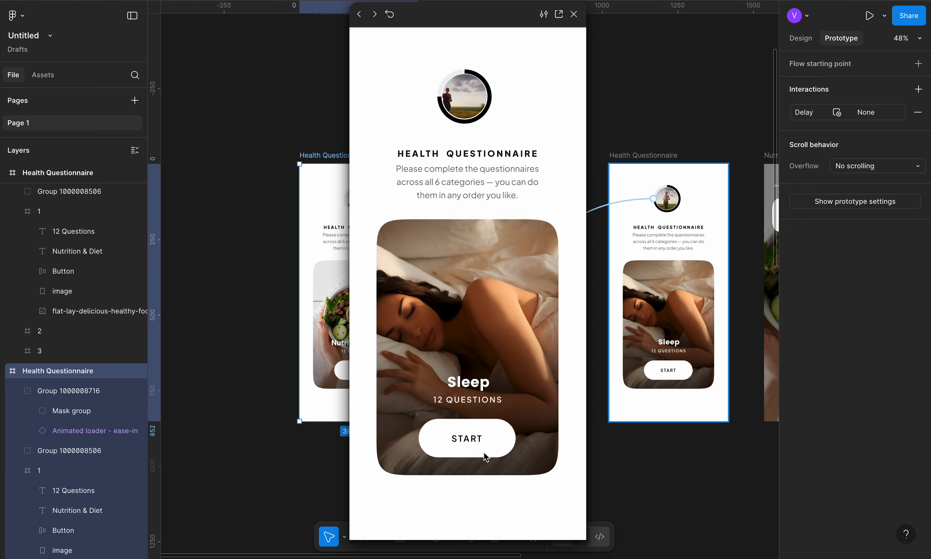
click(480, 438)
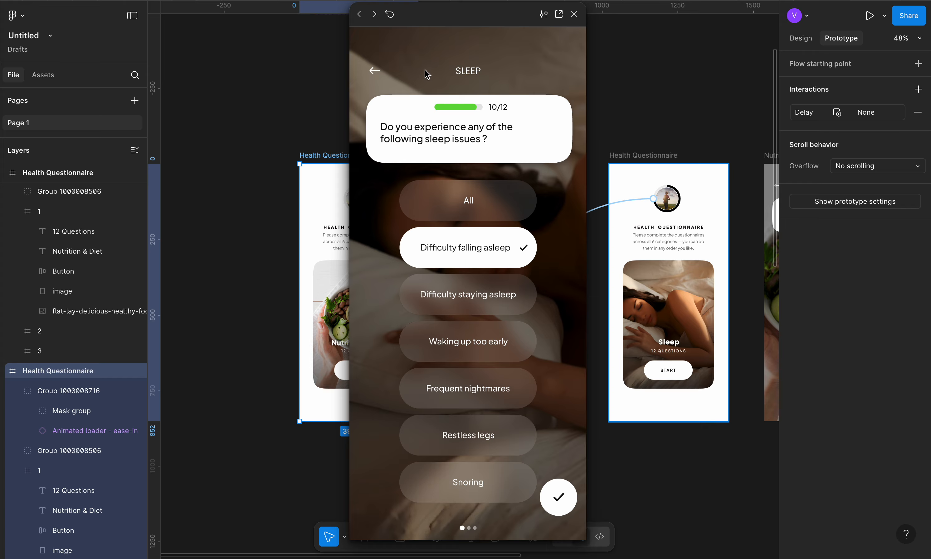
click(375, 71)
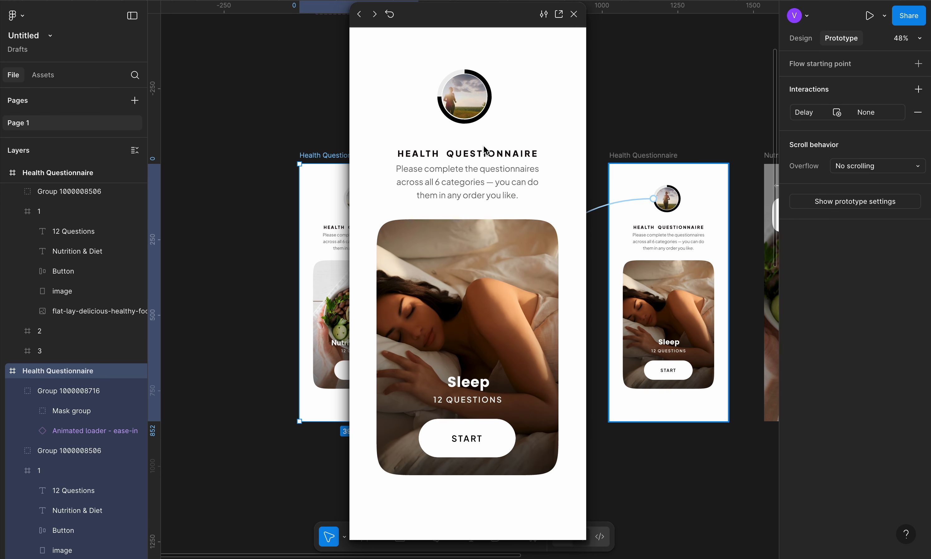
Swipe between the Movement & Exercise and Sleep cards in the preview, then close it.
drag(514, 293, 408, 315)
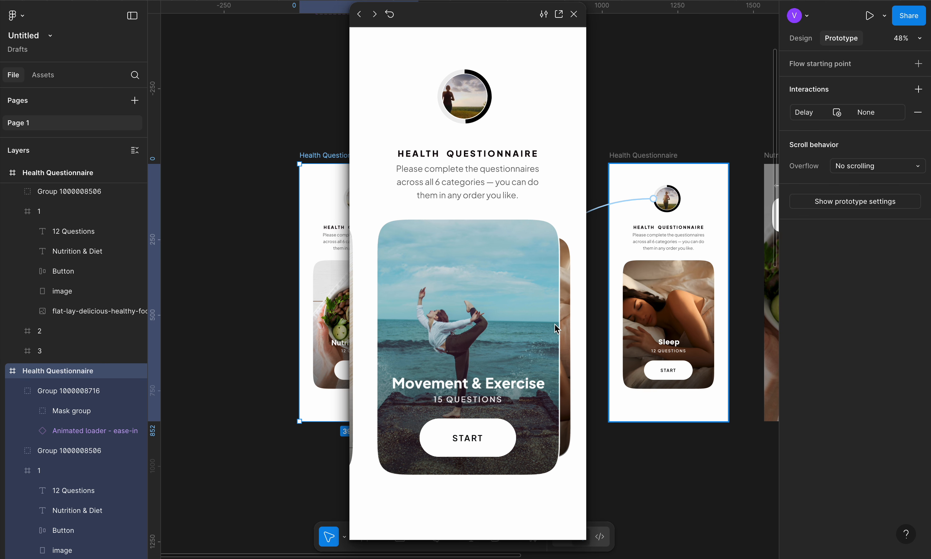
drag(547, 324, 415, 325)
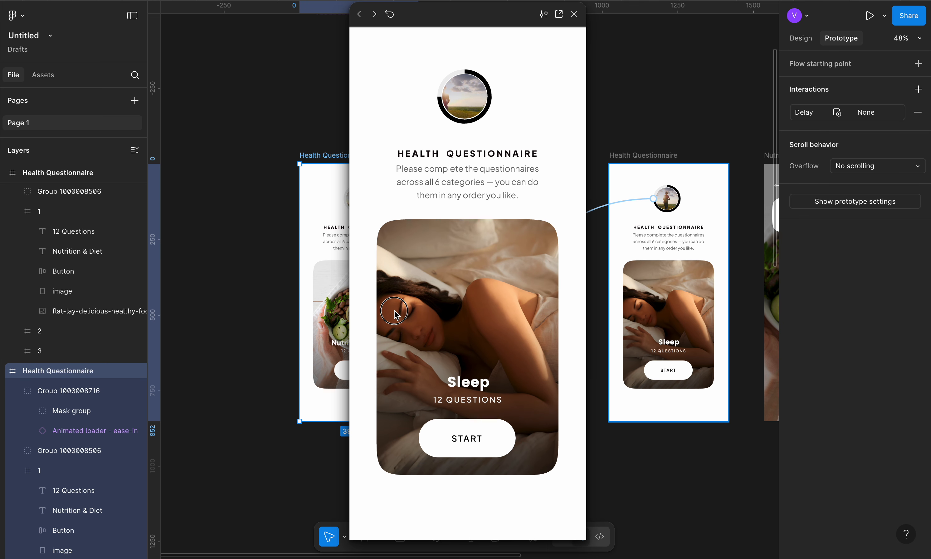
click(573, 14)
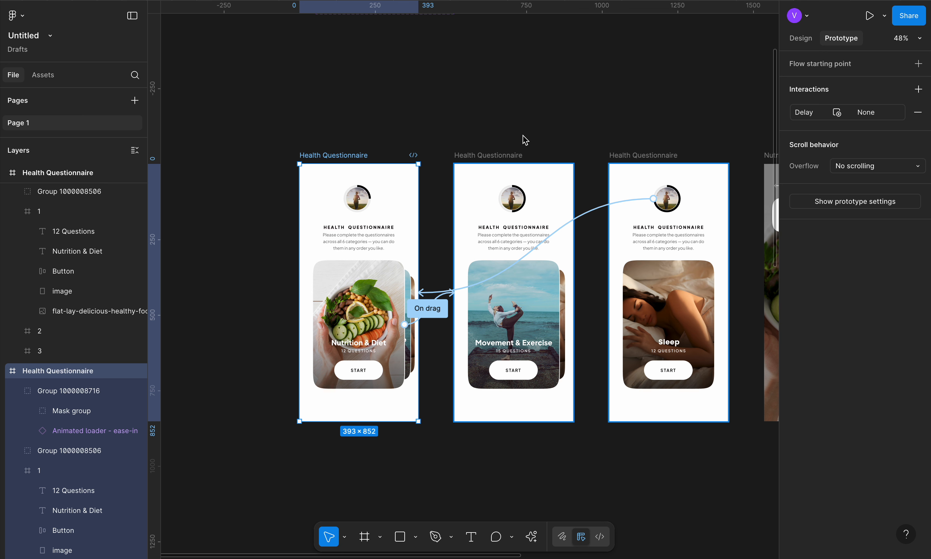
Examine the lower set of Health Questionnaire frames and the category cards above them.
scroll(524, 139, down, 5)
scroll(424, 246, up, 5)
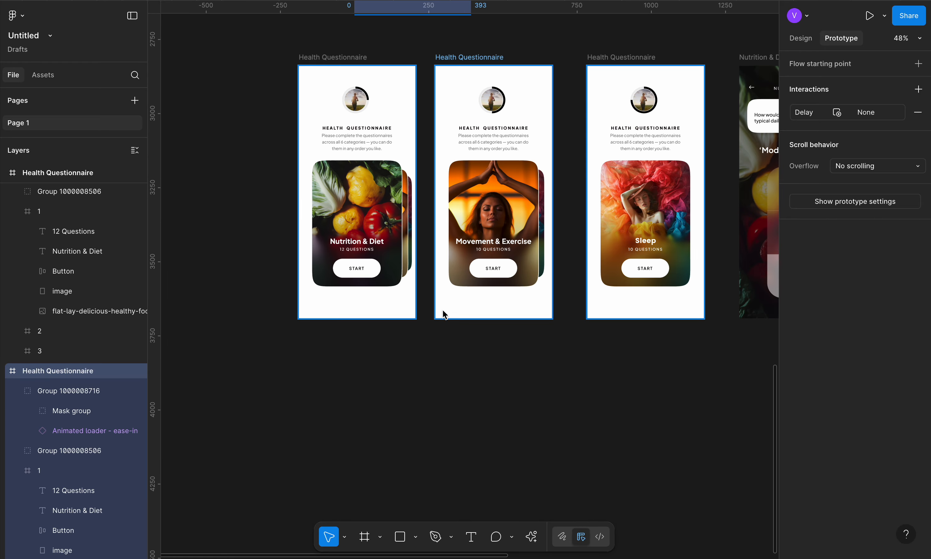
scroll(277, 251, down, 4)
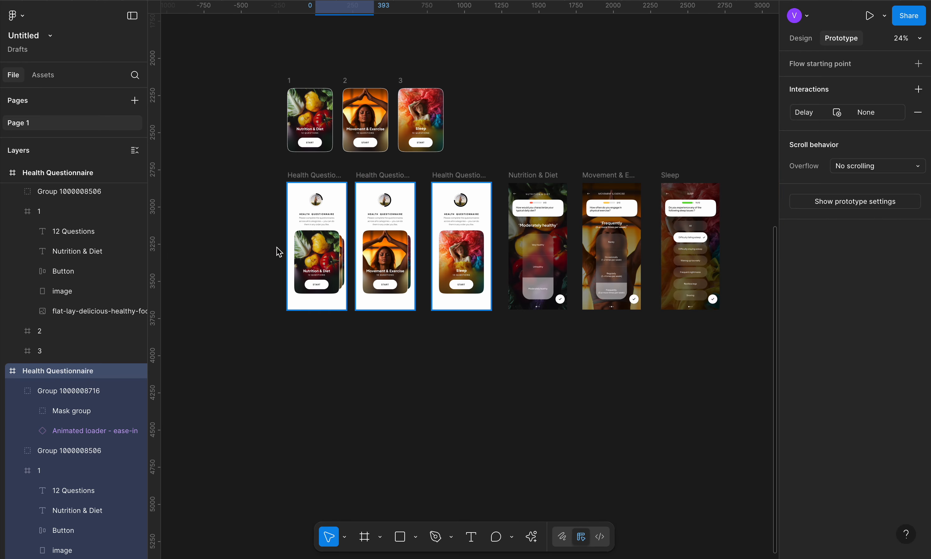
scroll(293, 191, up, 3)
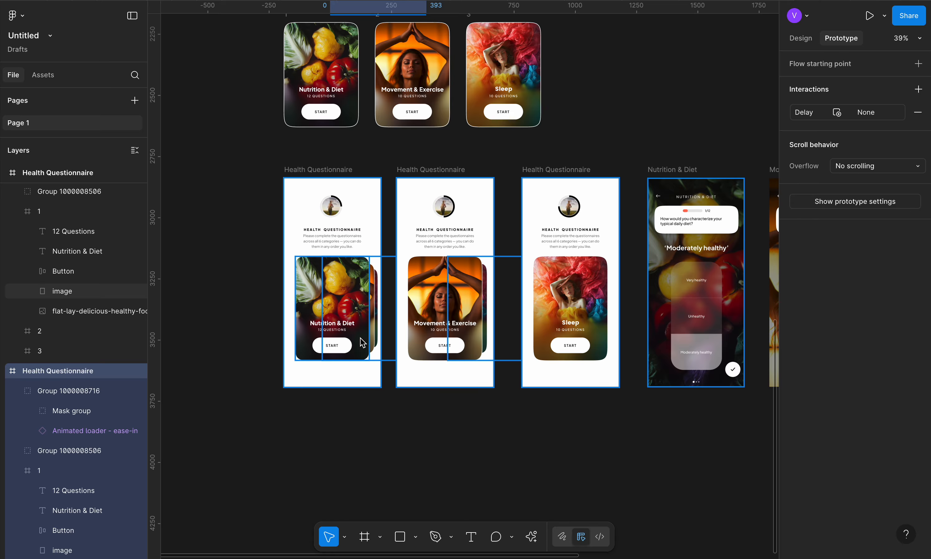
scroll(340, 320, up, 5)
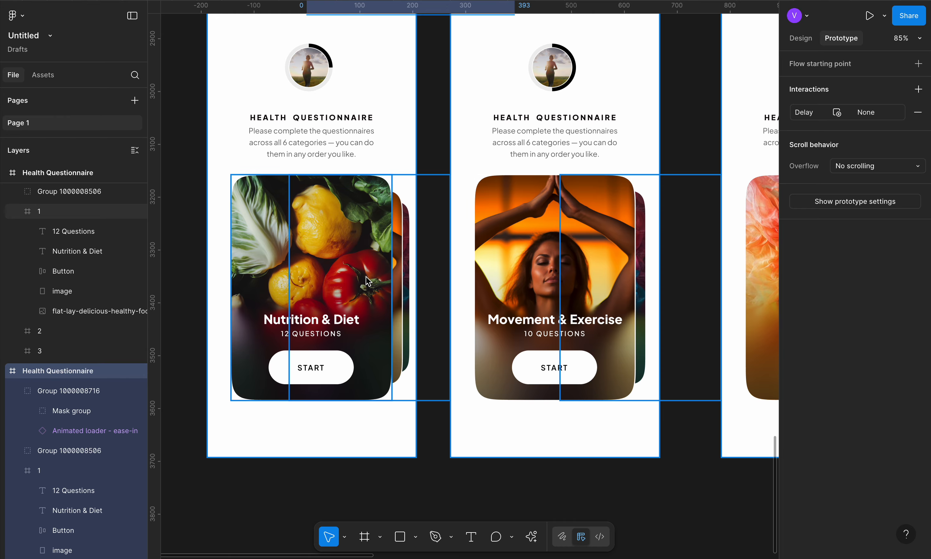
scroll(419, 283, down, 4)
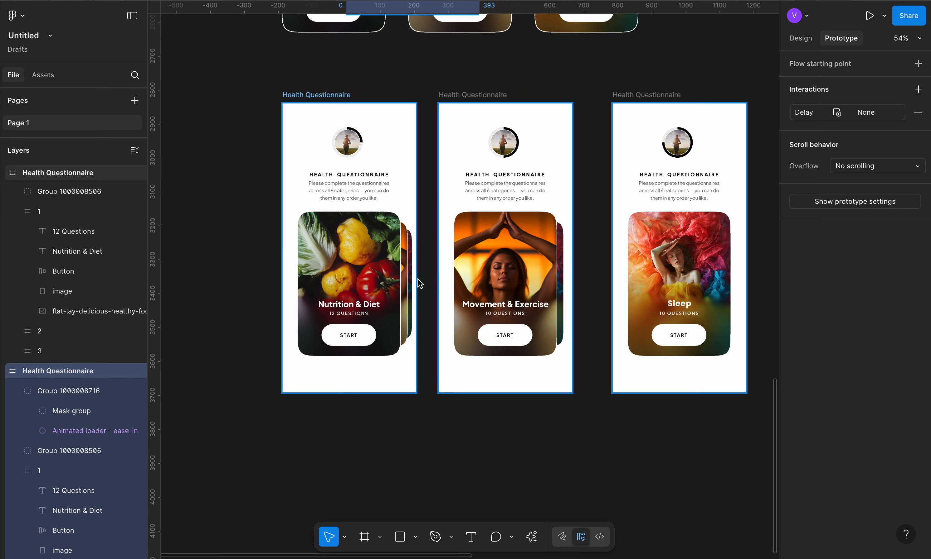
click(340, 75)
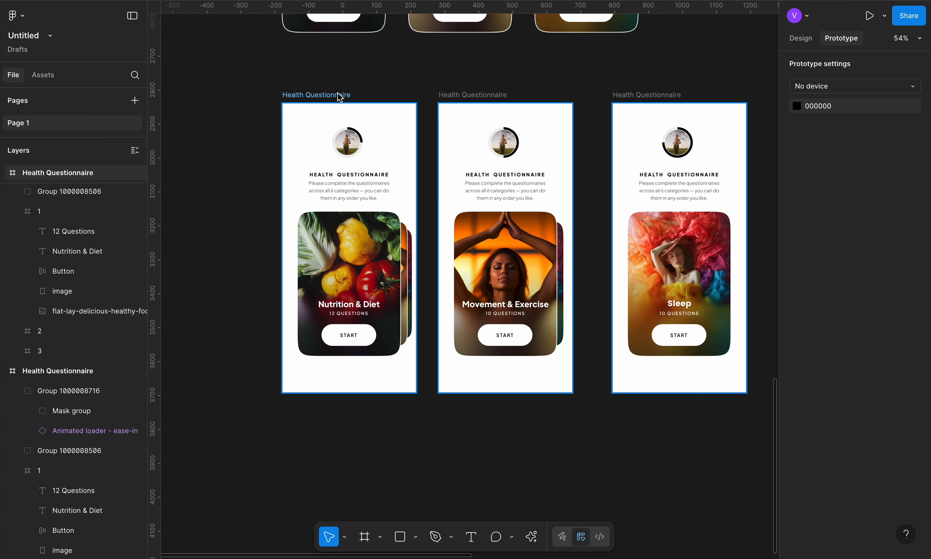
scroll(427, 151, up, 1)
scroll(378, 121, down, 3)
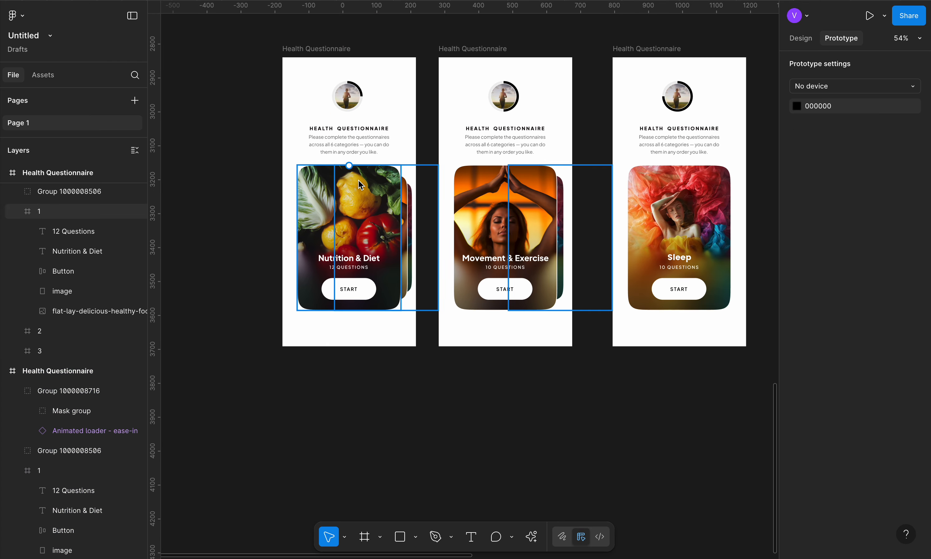
Select the first frame's profile picture group with its progress ring and examine the variants of the Animated loader - ease-in component.
click(350, 96)
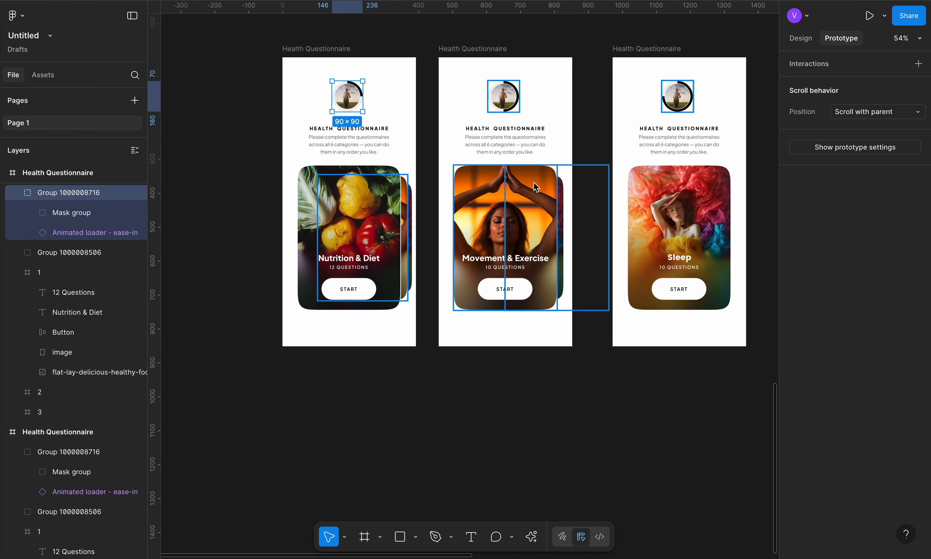
scroll(433, 340, up, 5)
scroll(440, 292, down, 2)
scroll(441, 294, up, 15)
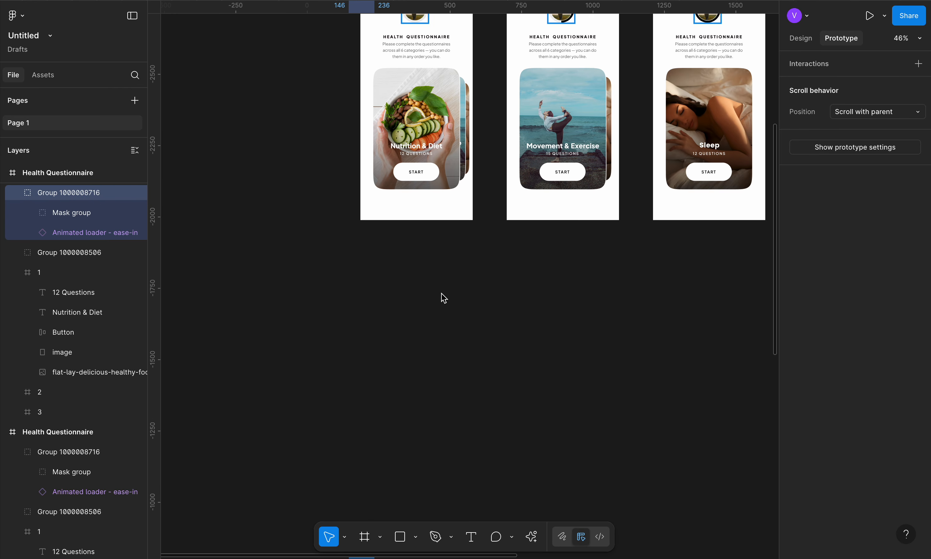
scroll(414, 222, up, 10)
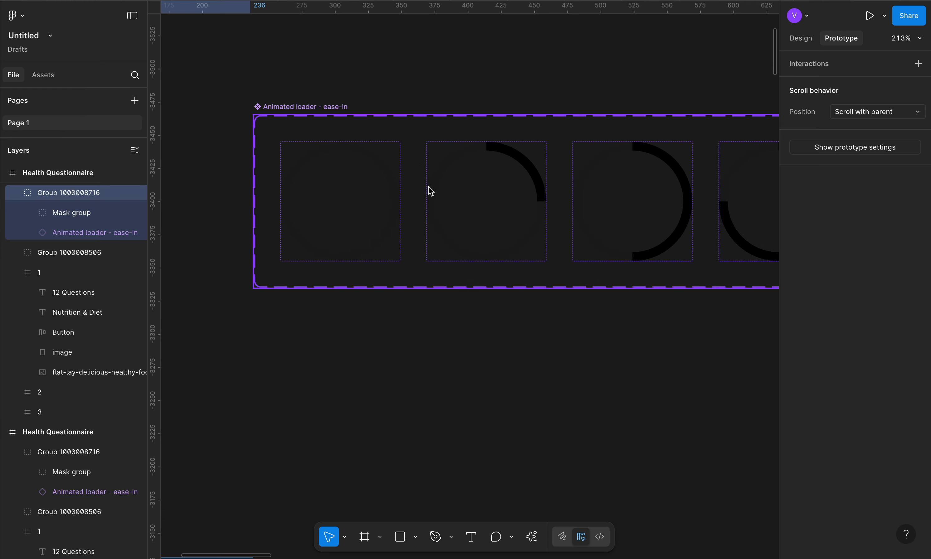
scroll(245, 183, down, 3)
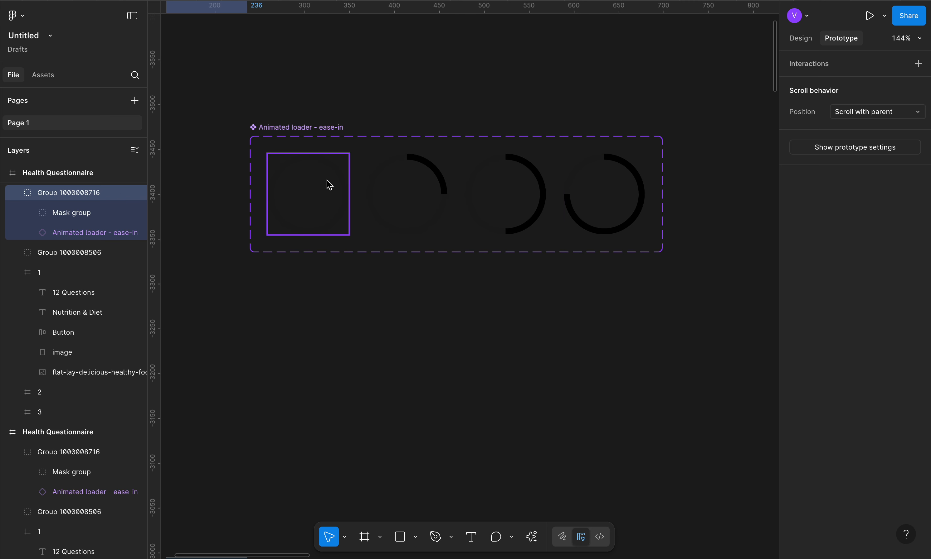
scroll(432, 135, down, 8)
scroll(434, 139, down, 20)
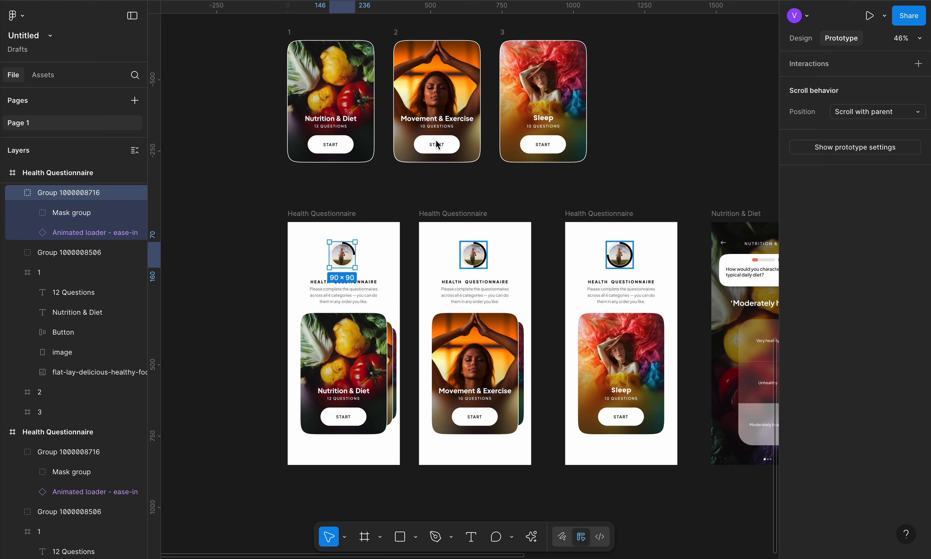
scroll(437, 145, up, 12)
scroll(437, 145, up, 10)
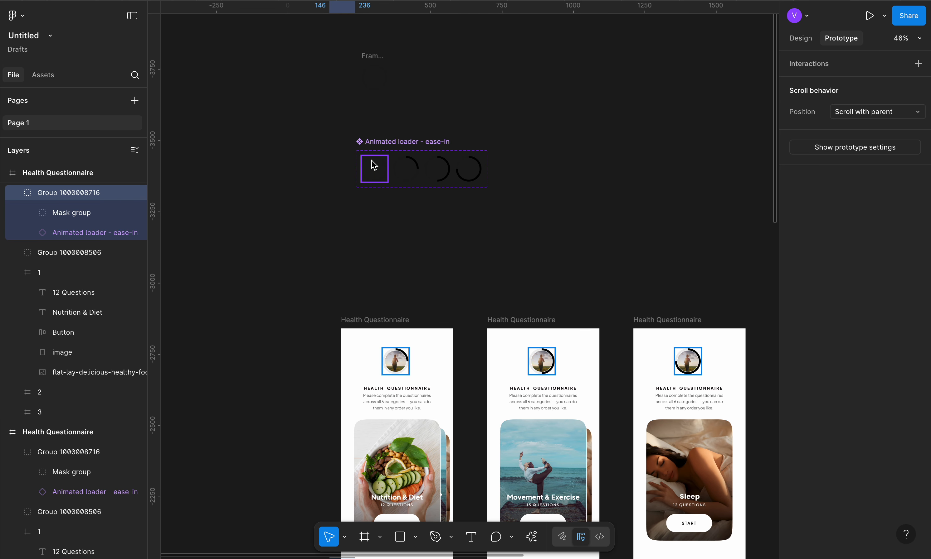
scroll(376, 163, down, 5)
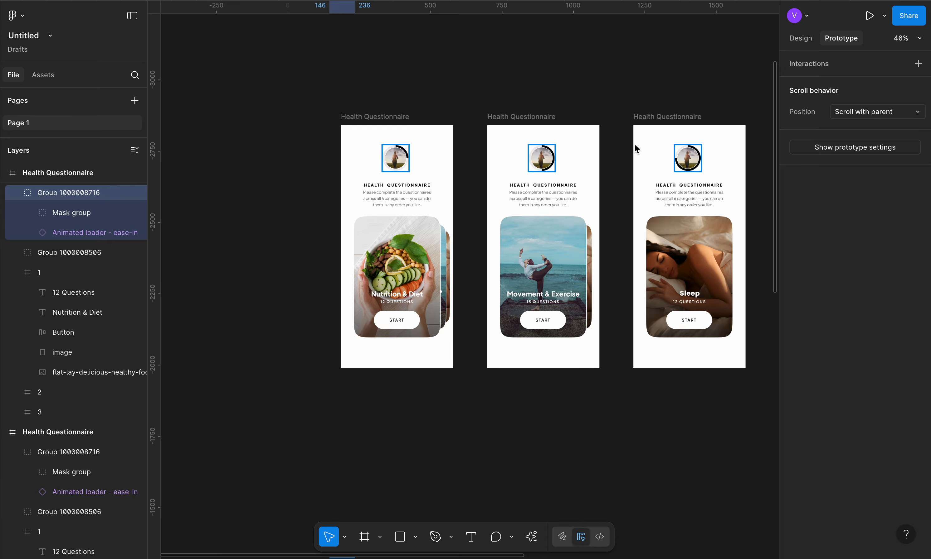
Select the Nutrition & Diet card in the lower set's first Health Questionnaire frame and collapse its layer contents.
scroll(494, 138, down, 3)
scroll(494, 138, down, 15)
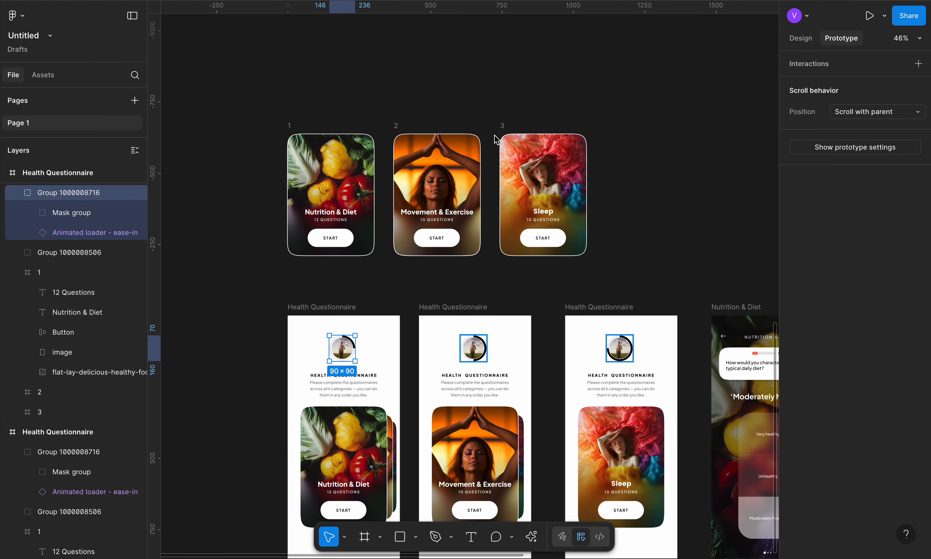
scroll(293, 242, up, 5)
scroll(376, 268, down, 4)
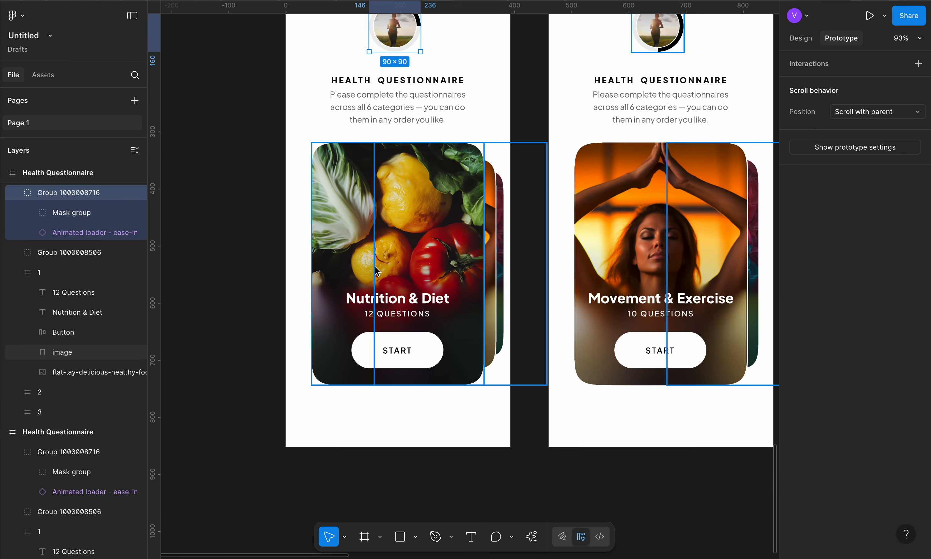
scroll(379, 149, up, 2)
click(349, 45)
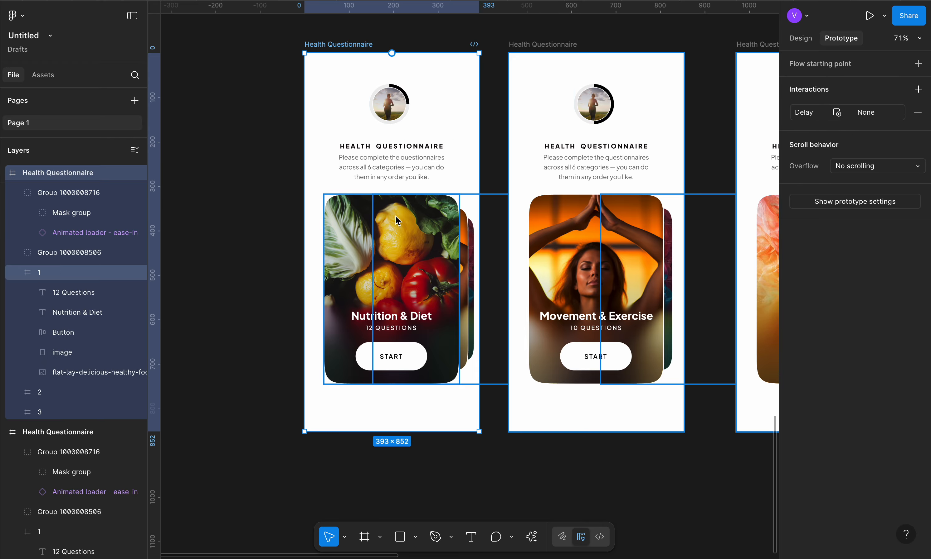
click(367, 271)
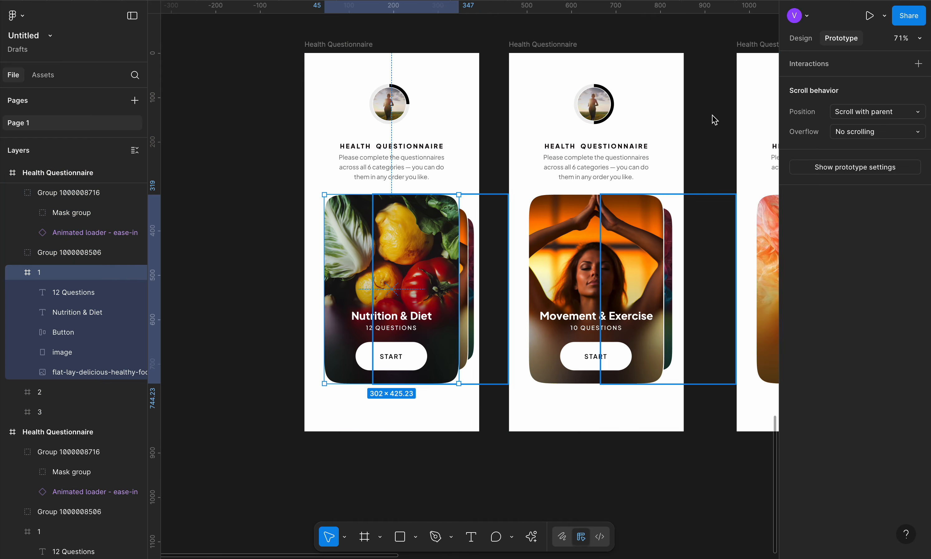
click(18, 272)
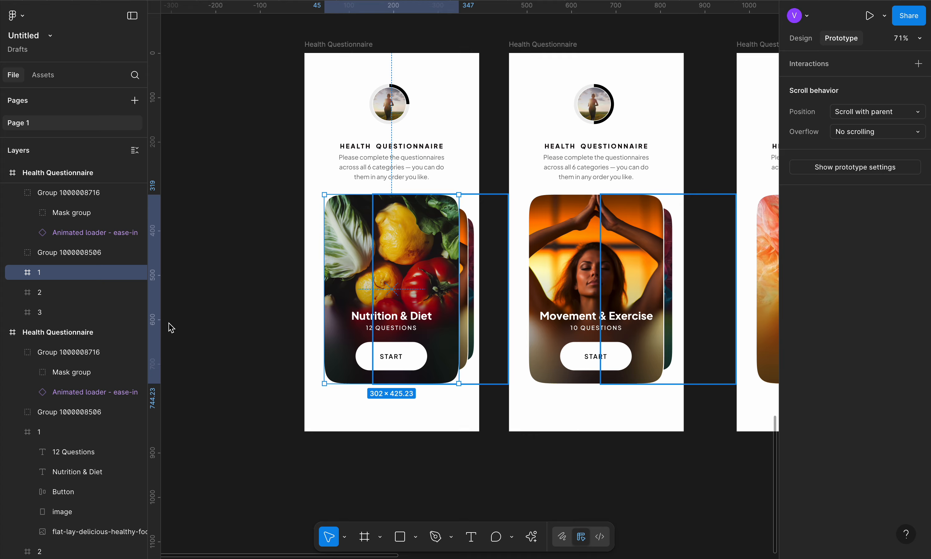
scroll(21, 321, up, 3)
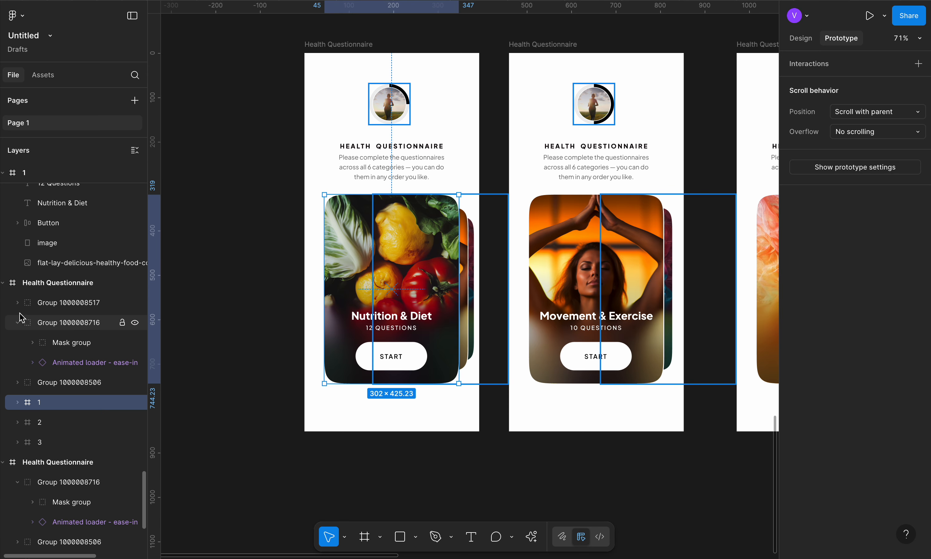
click(18, 322)
click(67, 303)
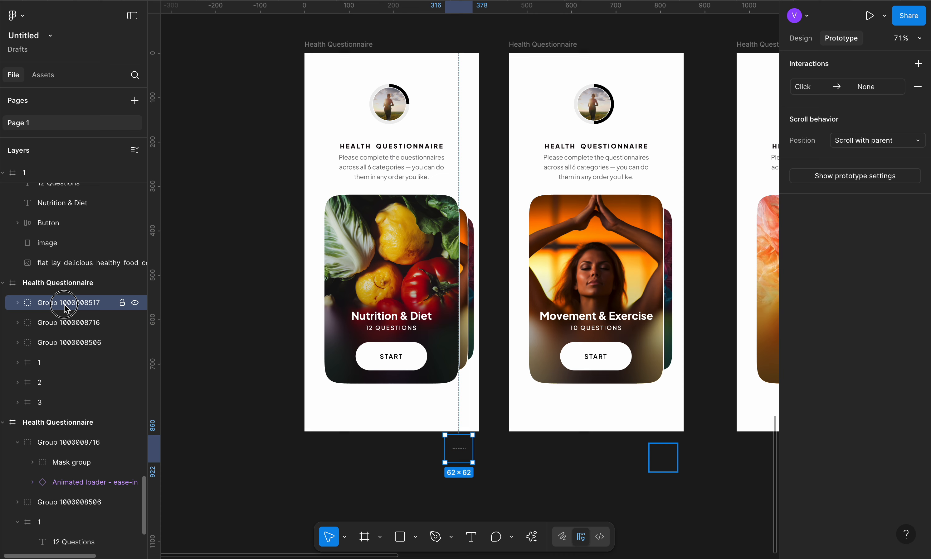
click(66, 329)
click(66, 342)
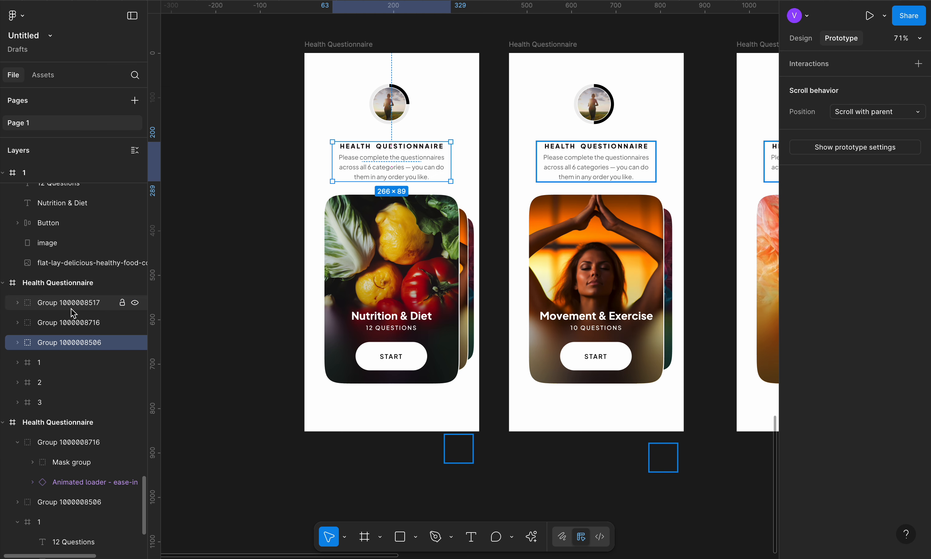
click(71, 306)
click(71, 322)
click(71, 342)
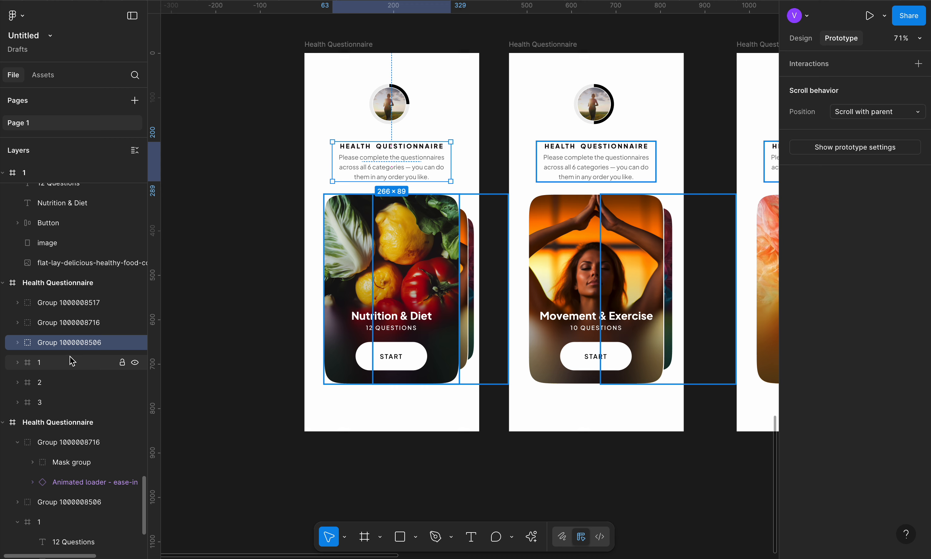
Examine the stacked card frames 1, 2 and 3 inside the first lower Health Questionnaire frame.
click(67, 368)
click(63, 382)
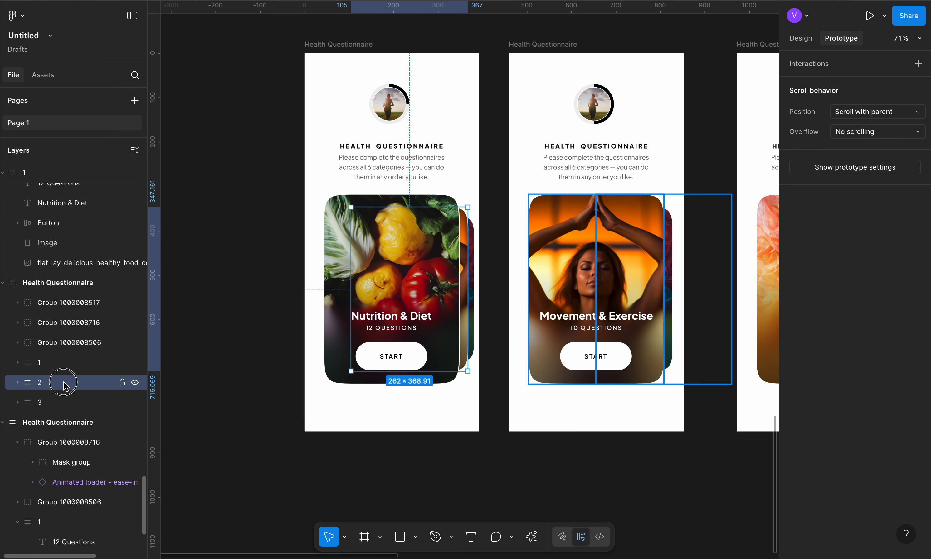
click(66, 364)
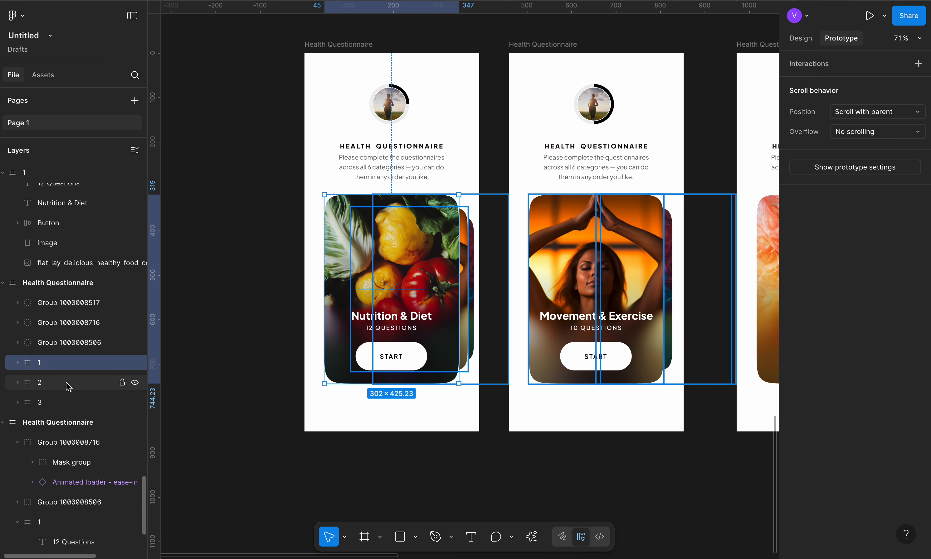
click(66, 402)
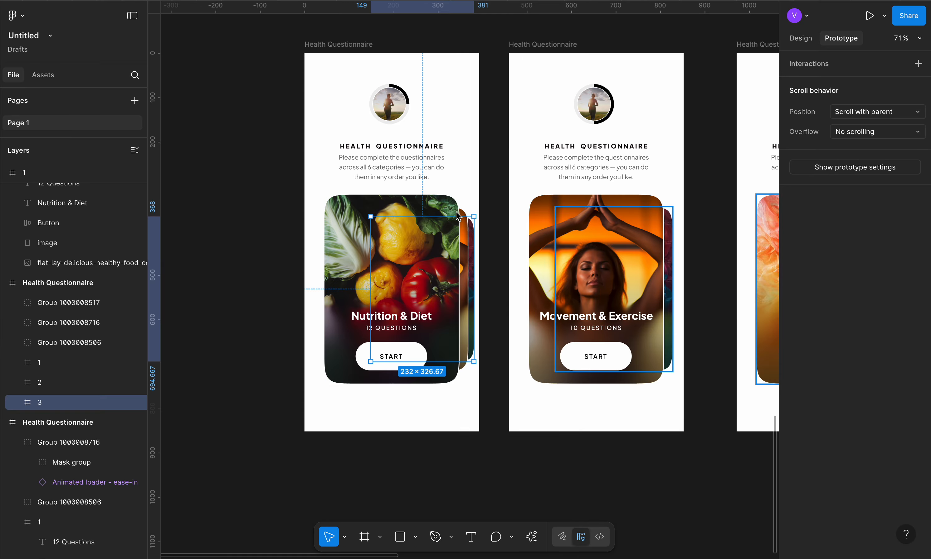
scroll(300, 215, down, 5)
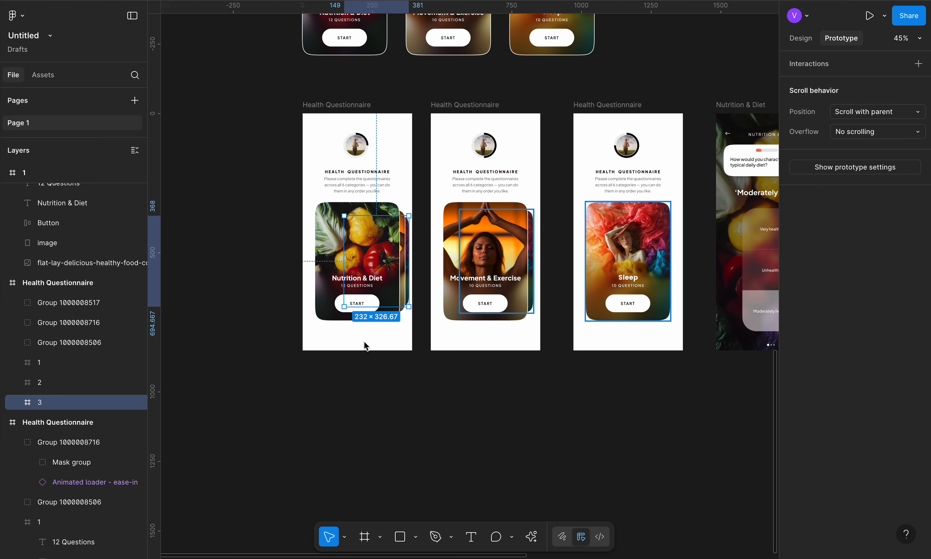
scroll(365, 346, up, 3)
click(349, 438)
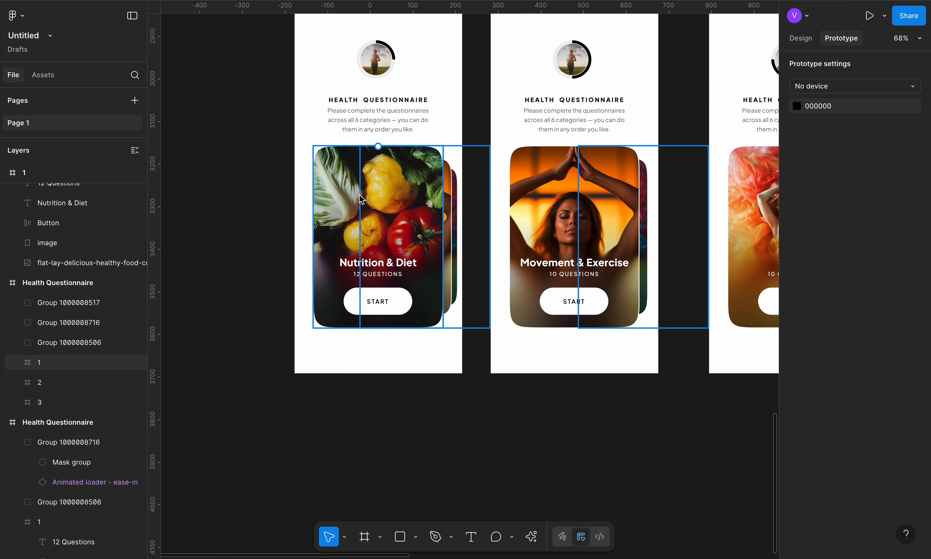
click(330, 199)
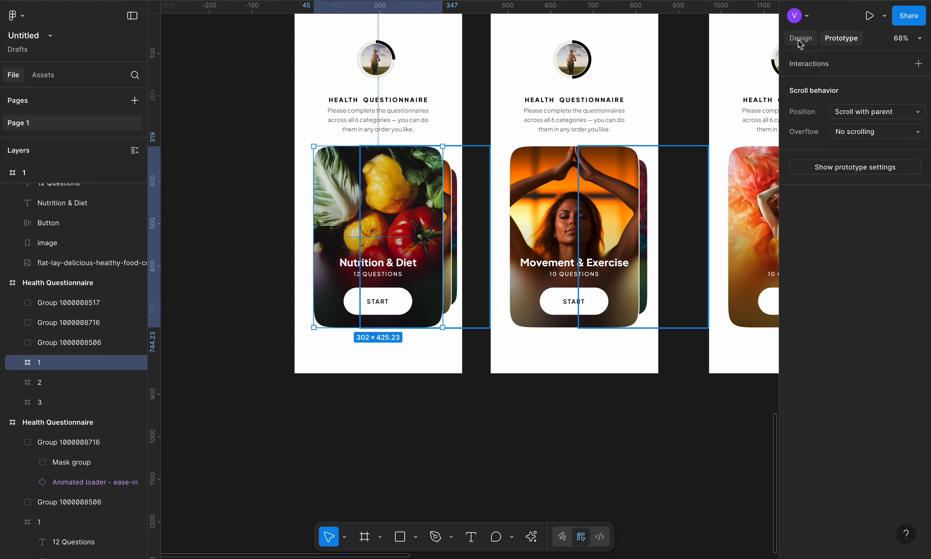
Spread the three lower Health Questionnaire frames apart horizontally, leaving wide gaps between them.
scroll(490, 279, down, 1)
scroll(490, 279, down, 5)
drag(438, 183, 303, 185)
drag(509, 184, 457, 183)
click(574, 184)
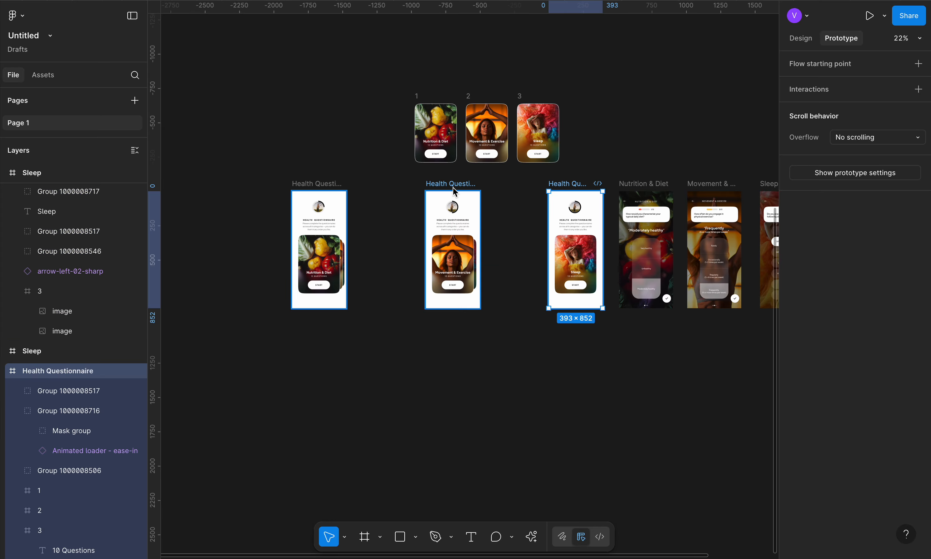
click(451, 184)
drag(332, 187, 277, 187)
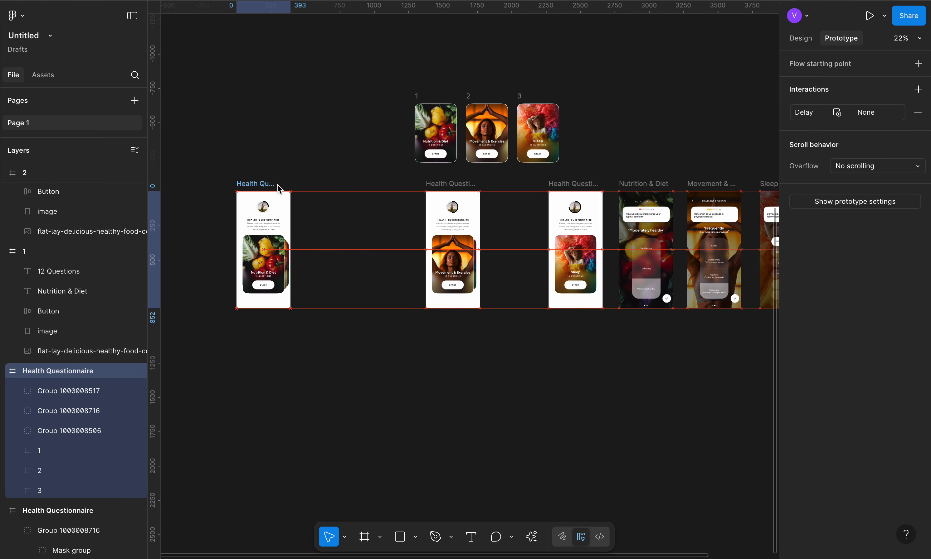
click(449, 185)
drag(448, 187, 410, 186)
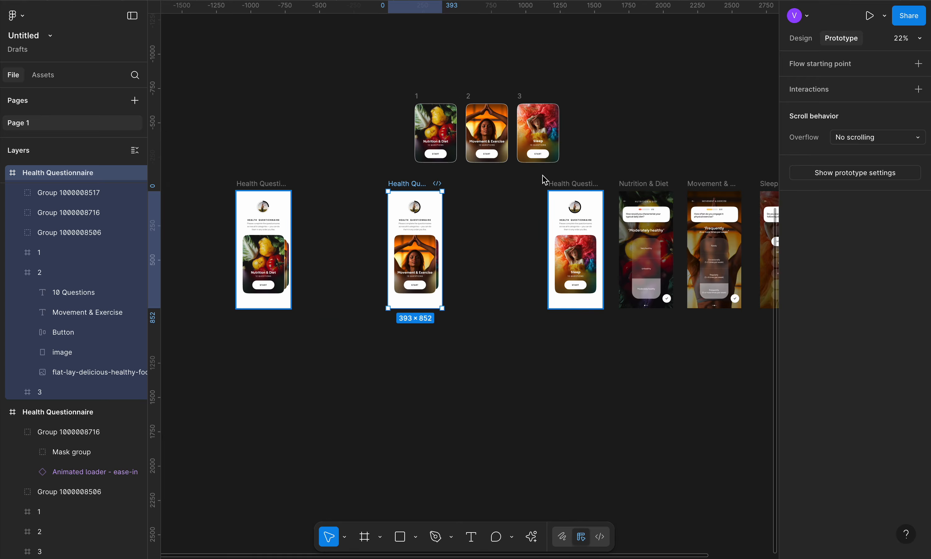
click(598, 184)
drag(599, 185, 546, 185)
click(479, 378)
Link the first frame's Nutrition & Diet card to the second Health Questionnaire frame with an On drag trigger, Smart animate and the Slow curve.
click(274, 258)
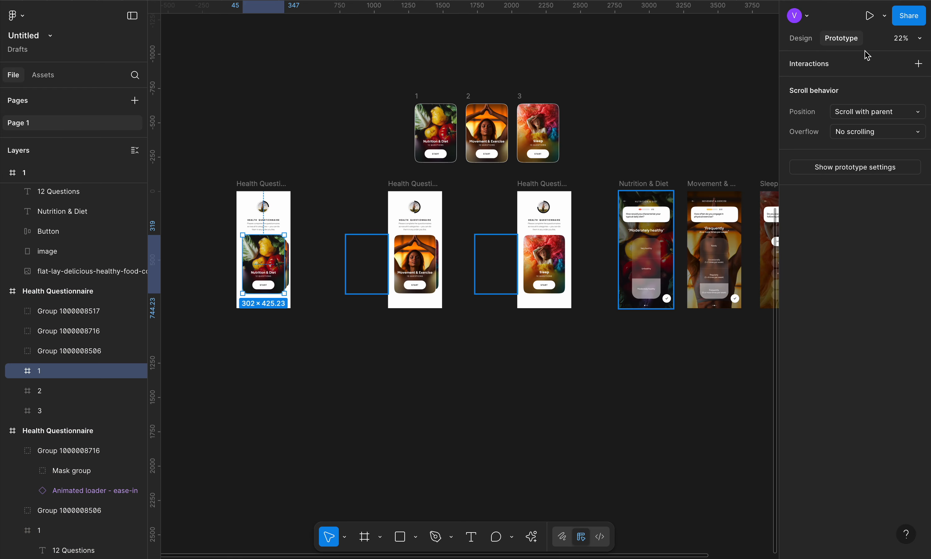
scroll(288, 264, up, 5)
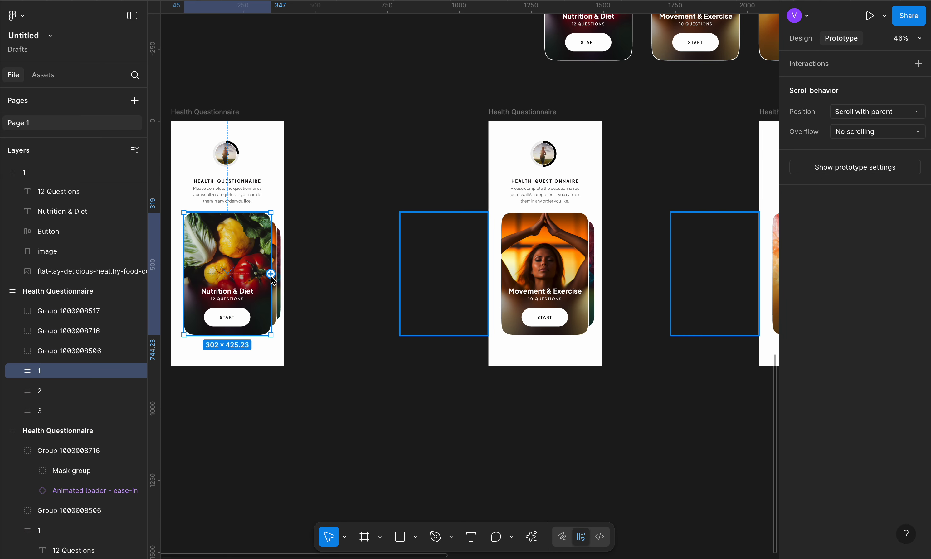
drag(271, 274, 509, 249)
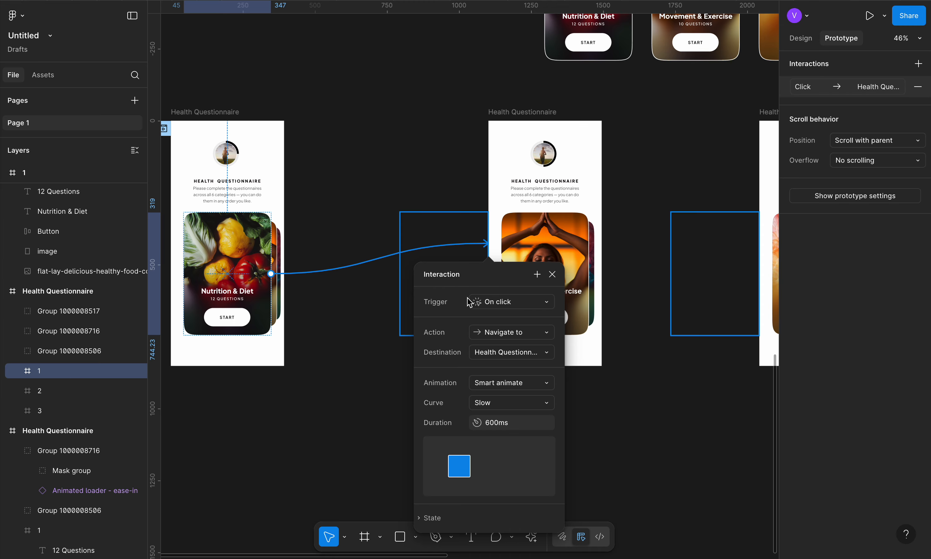
click(535, 305)
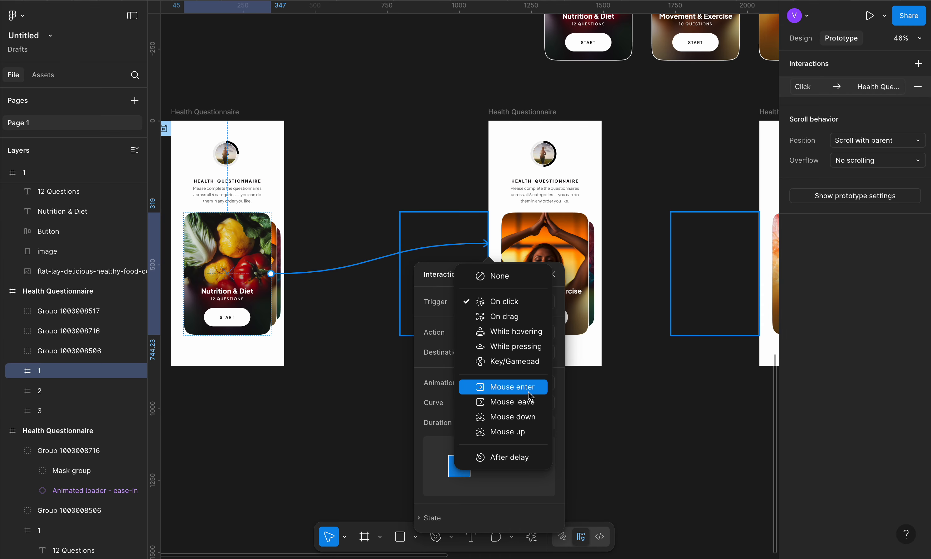
click(533, 316)
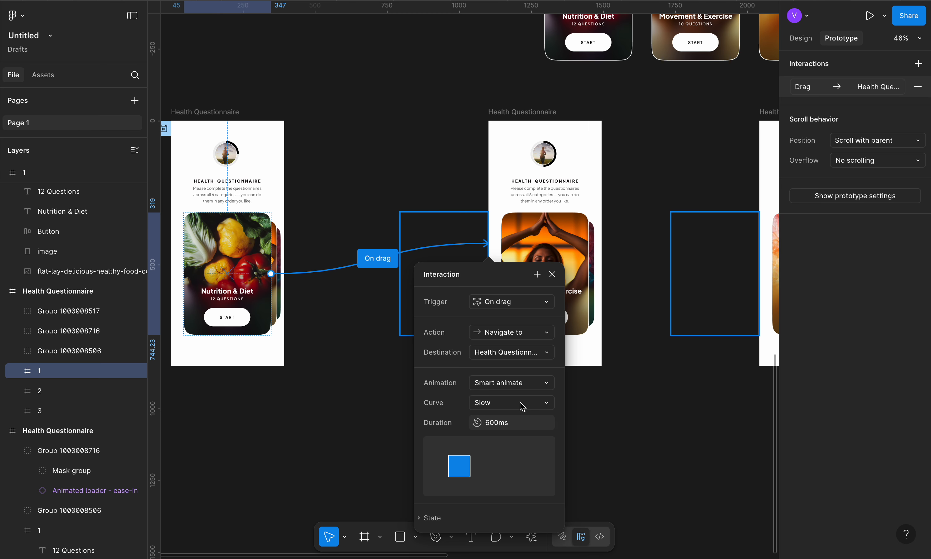
click(537, 406)
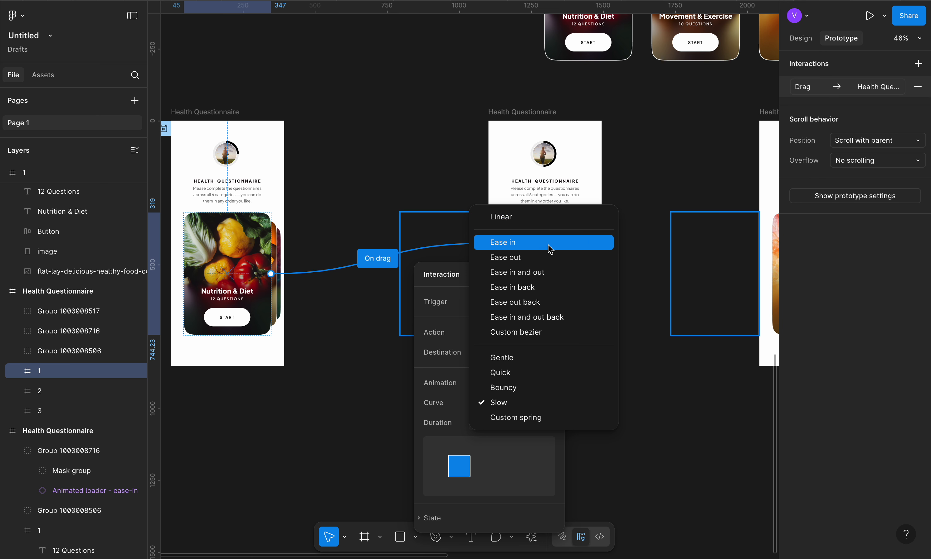
click(551, 403)
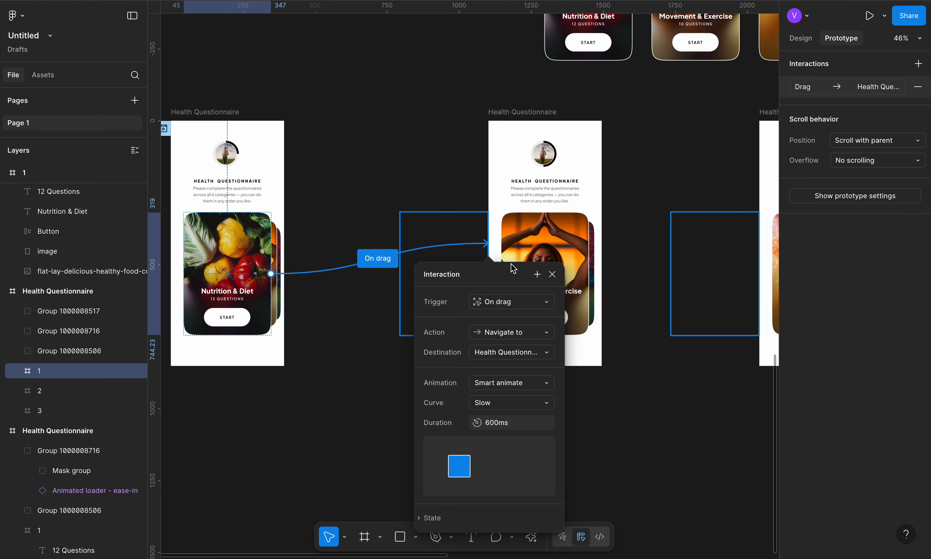
click(553, 274)
Link the second frame's Movement & Exercise card to the third Health Questionnaire frame with an On click, Navigate to interaction.
scroll(547, 332, down, 3)
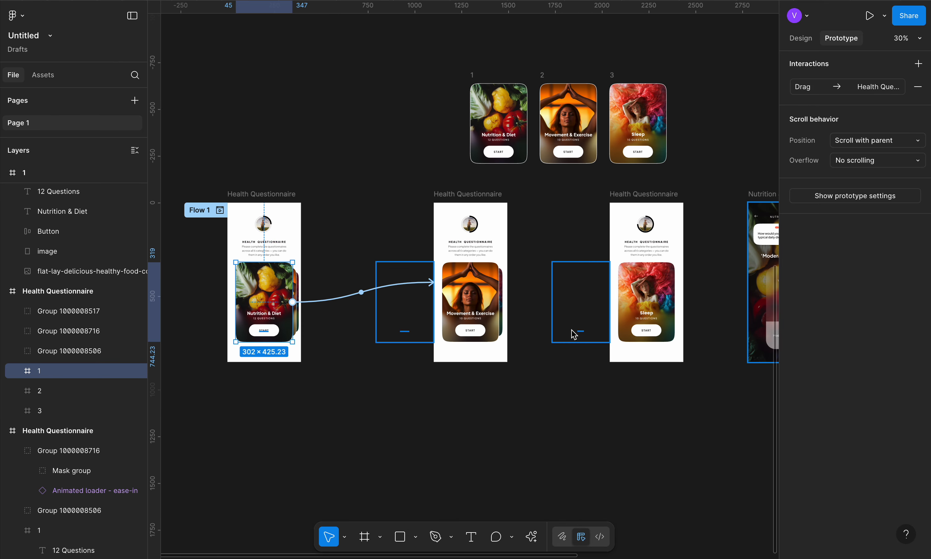
scroll(463, 280, up, 5)
click(382, 240)
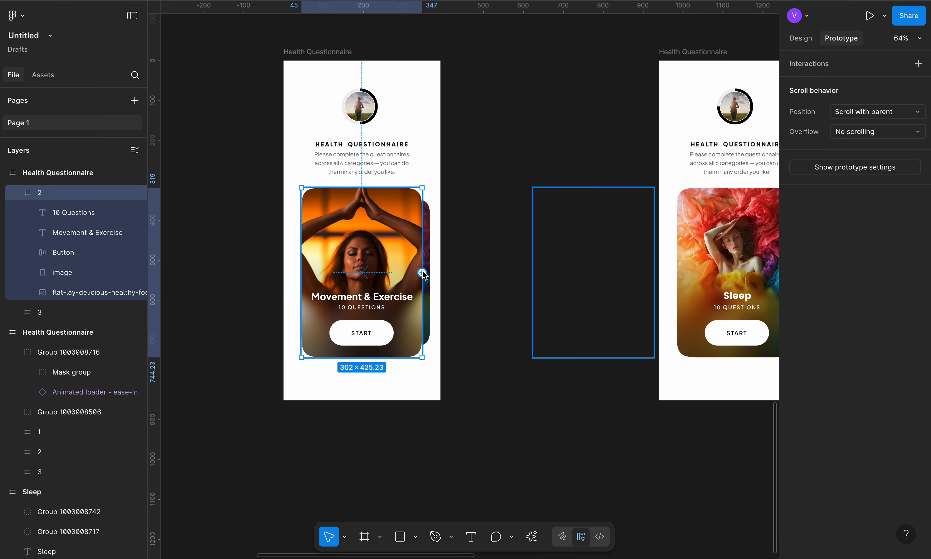
drag(422, 273, 688, 280)
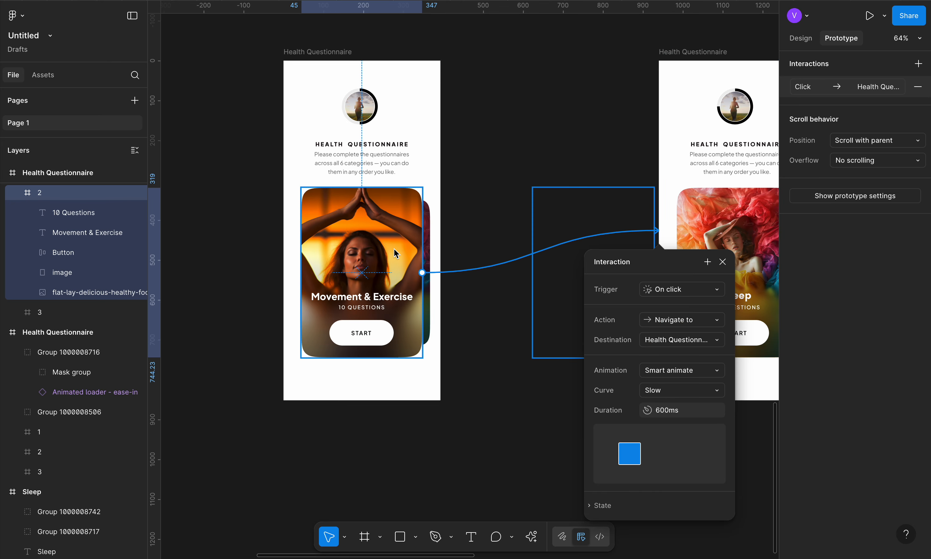
click(722, 262)
Link the START button on the third frame's Sleep card to the Sleep question frame with an On click interaction.
scroll(538, 304, down, 3)
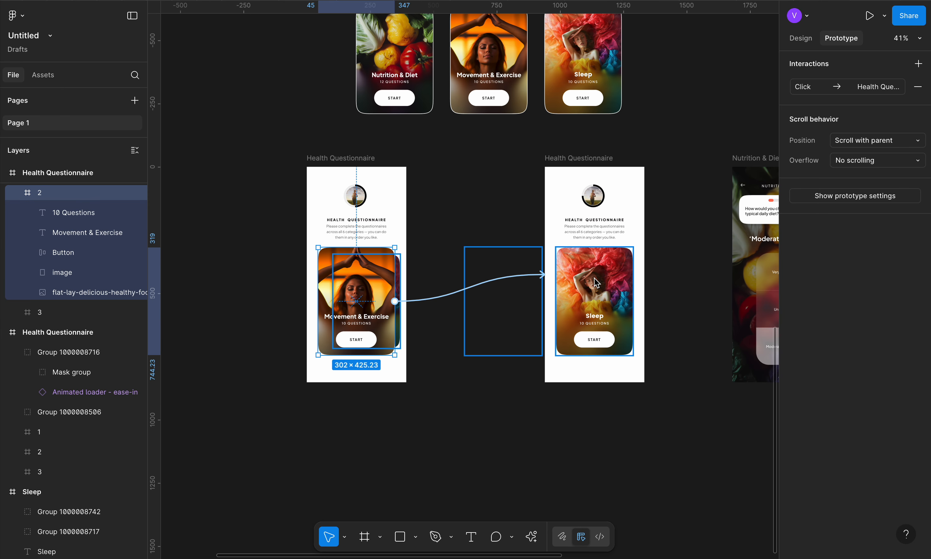
click(596, 282)
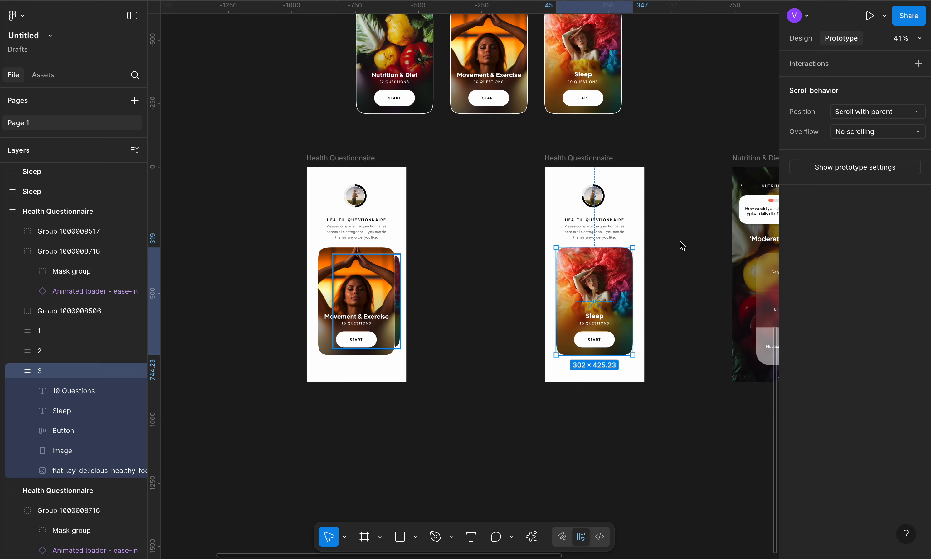
scroll(484, 322, down, 2)
scroll(624, 323, up, 3)
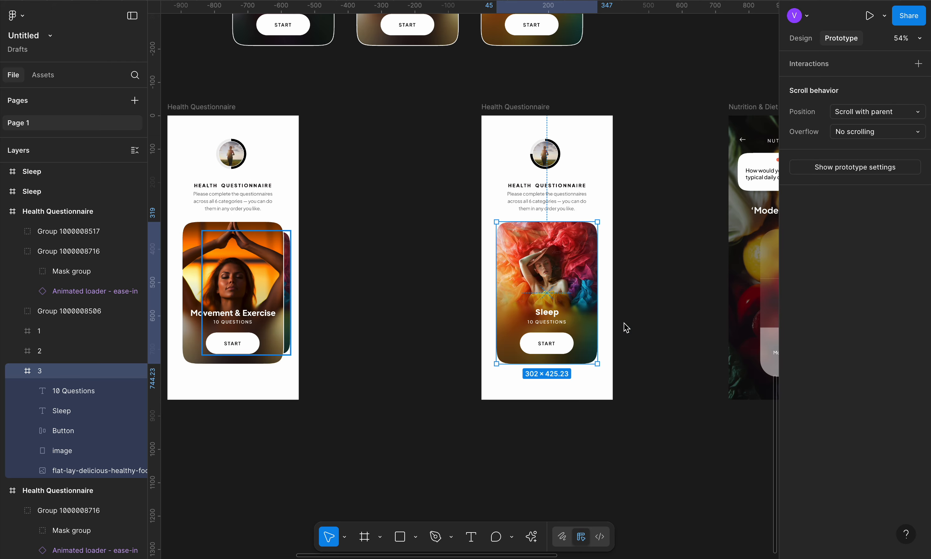
click(550, 347)
scroll(434, 351, down, 3)
scroll(433, 351, down, 3)
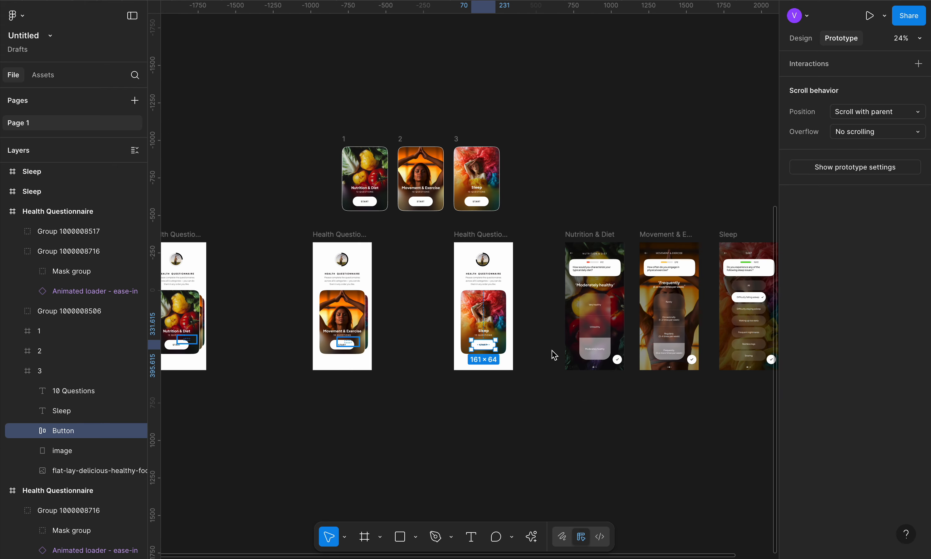
drag(496, 345, 738, 347)
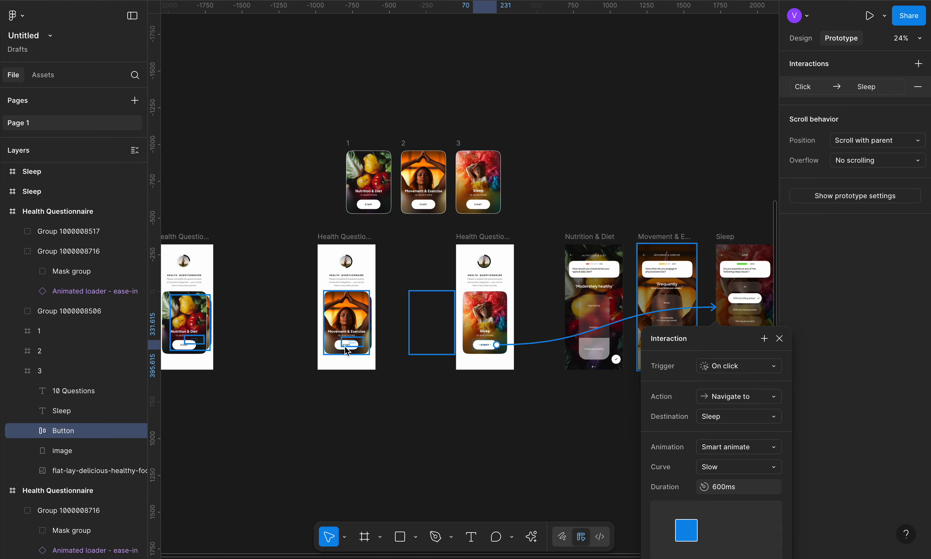
Link the START button on the second frame's Movement & Exercise card to the Movement & Exercise question frame on click.
scroll(347, 351, up, 5)
click(368, 344)
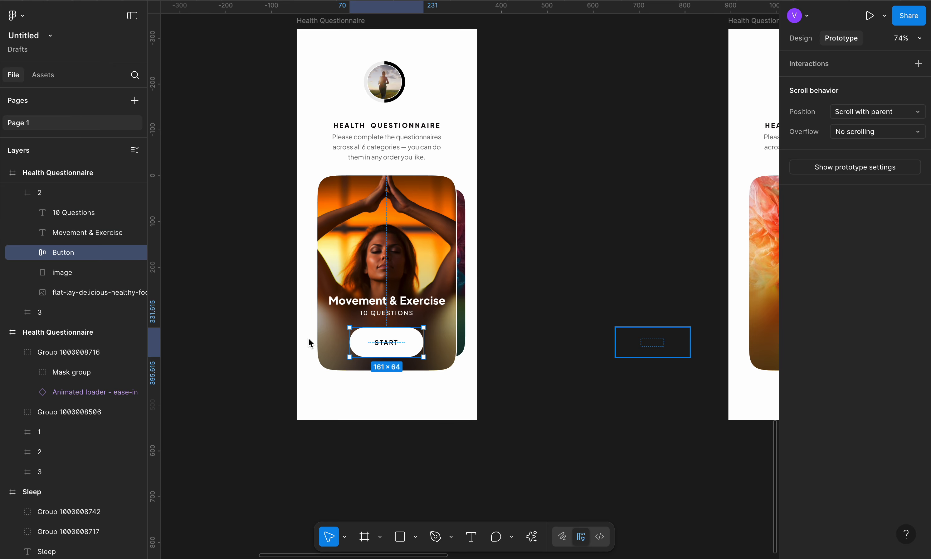
scroll(310, 343, down, 5)
drag(340, 338, 638, 319)
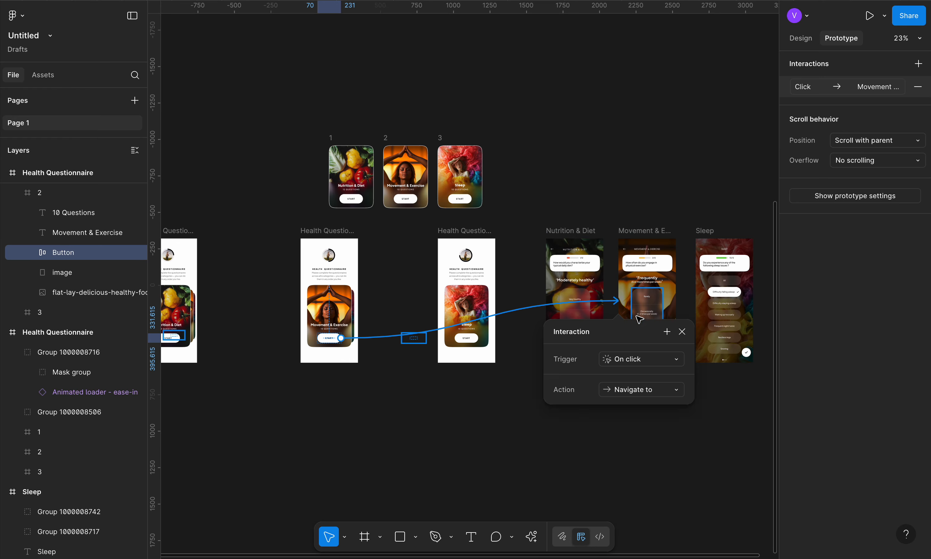
click(686, 332)
Link the START button on the first frame's Nutrition & Diet card to the Nutrition & Diet question frame.
scroll(687, 333, down, 4)
scroll(456, 344, up, 5)
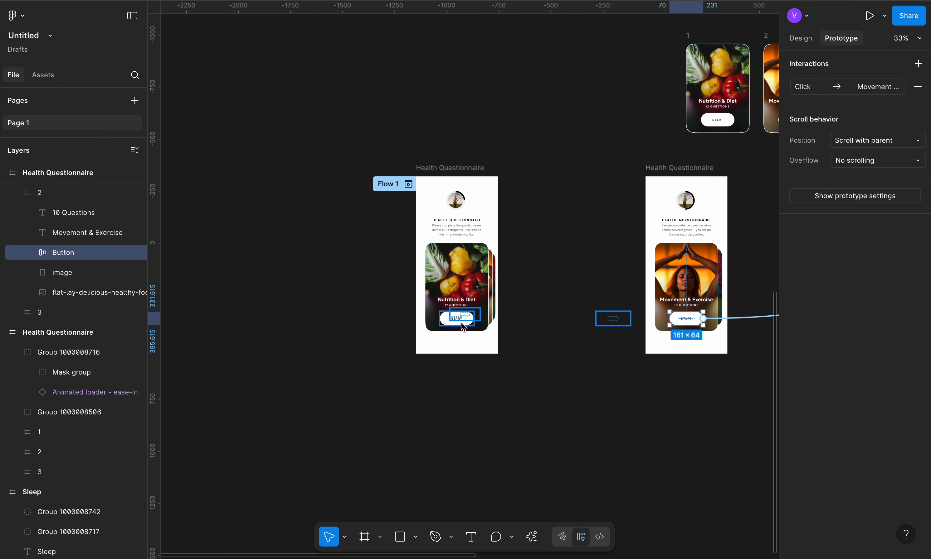
click(444, 320)
click(444, 321)
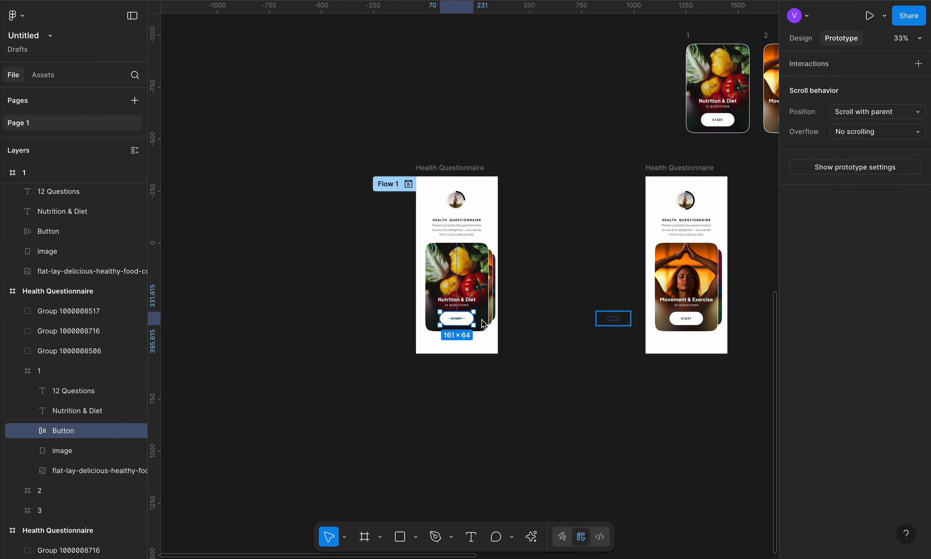
drag(472, 319, 623, 264)
Link the third frame's profile picture group back to the first Health Questionnaire frame with an On click, Navigate to interaction.
click(492, 200)
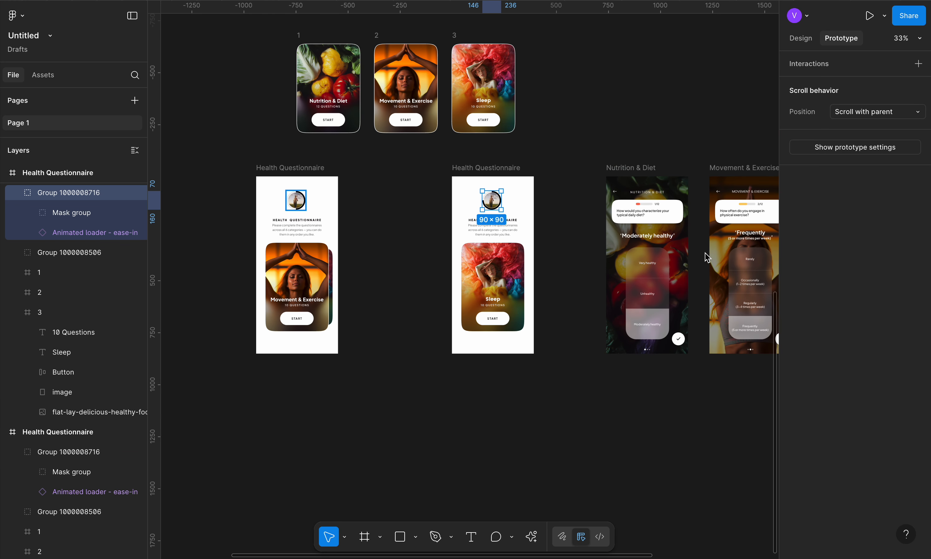
scroll(720, 291, down, 3)
scroll(408, 222, up, 5)
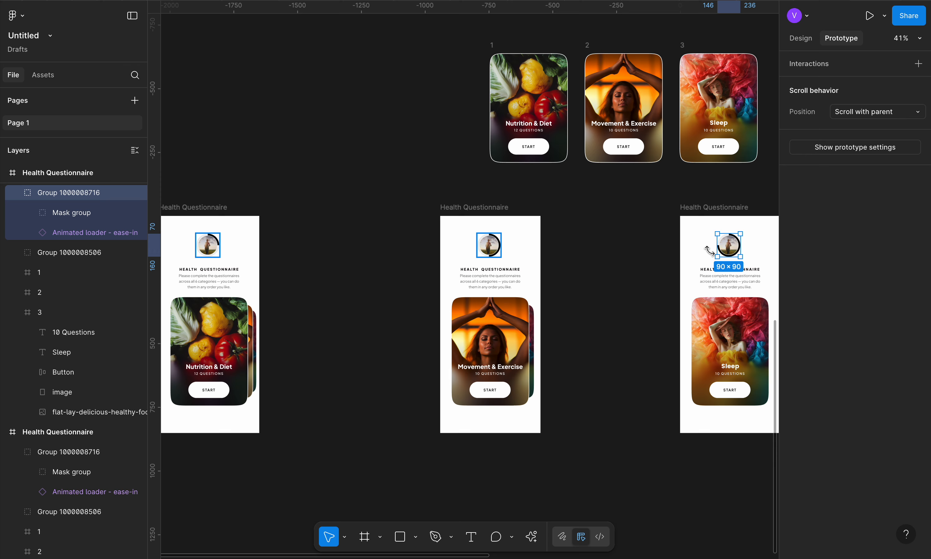
drag(739, 246, 220, 252)
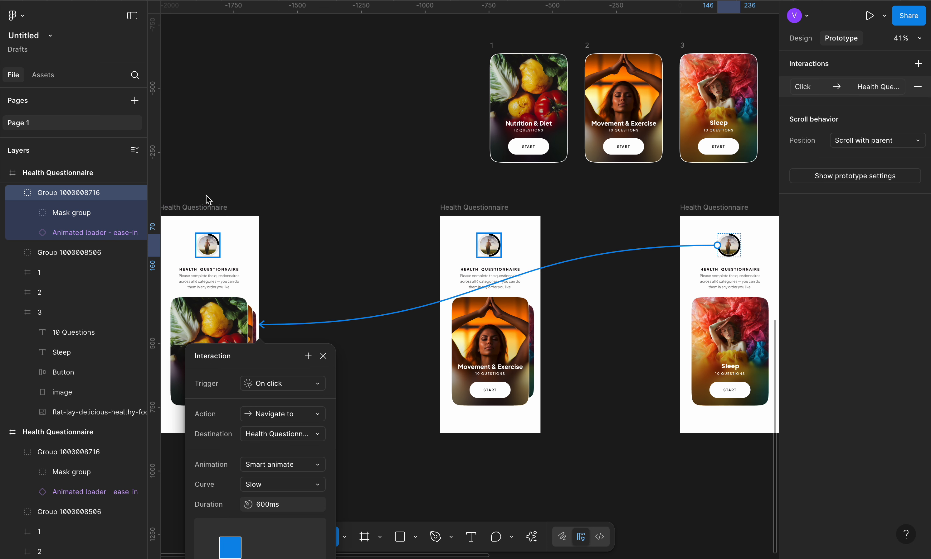
click(324, 358)
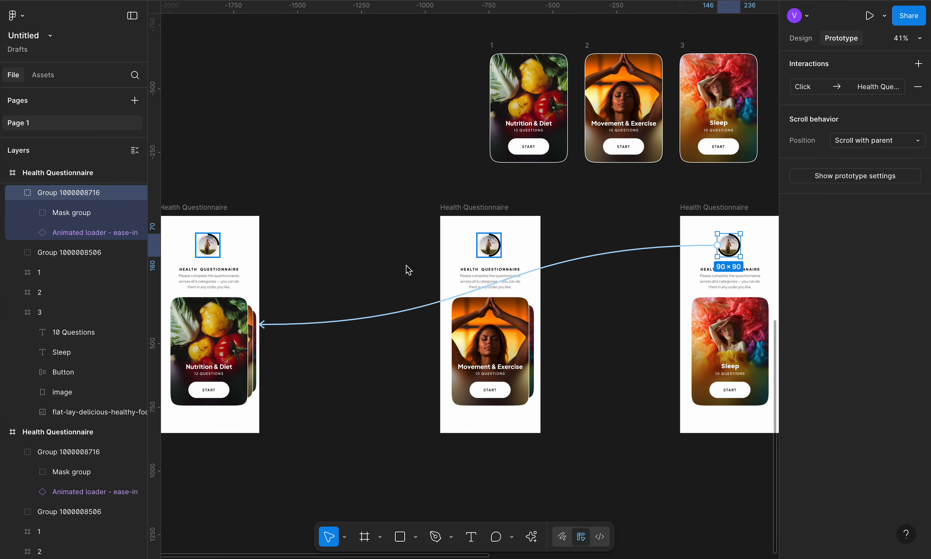
scroll(624, 289, down, 5)
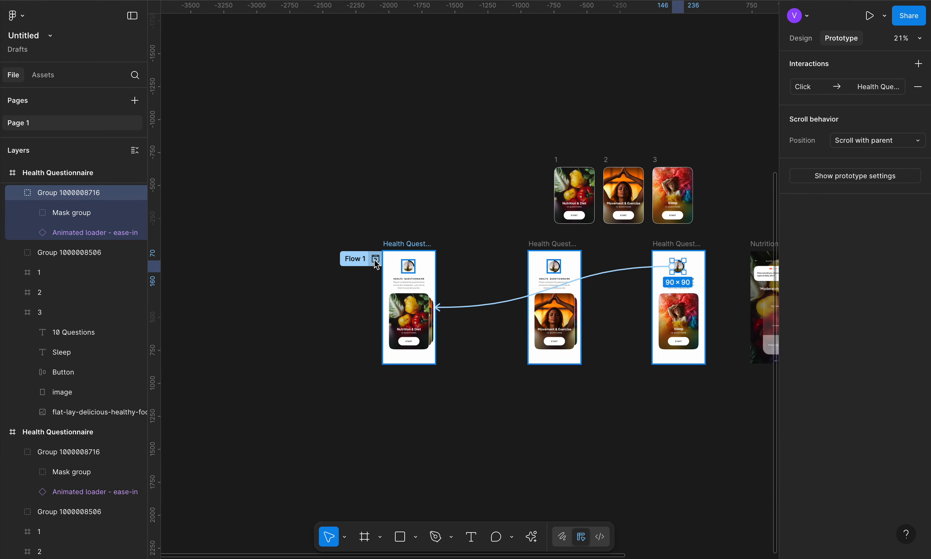
Preview Flow 1, swipe the Nutrition & Diet card away, and move the preview window clear of the second and third frames.
click(375, 259)
drag(505, 23, 528, 21)
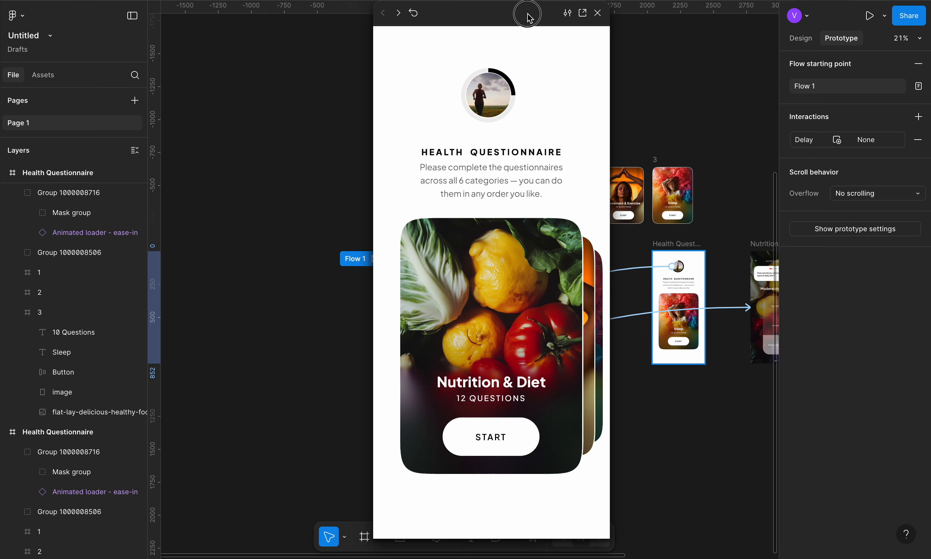
drag(526, 326, 343, 332)
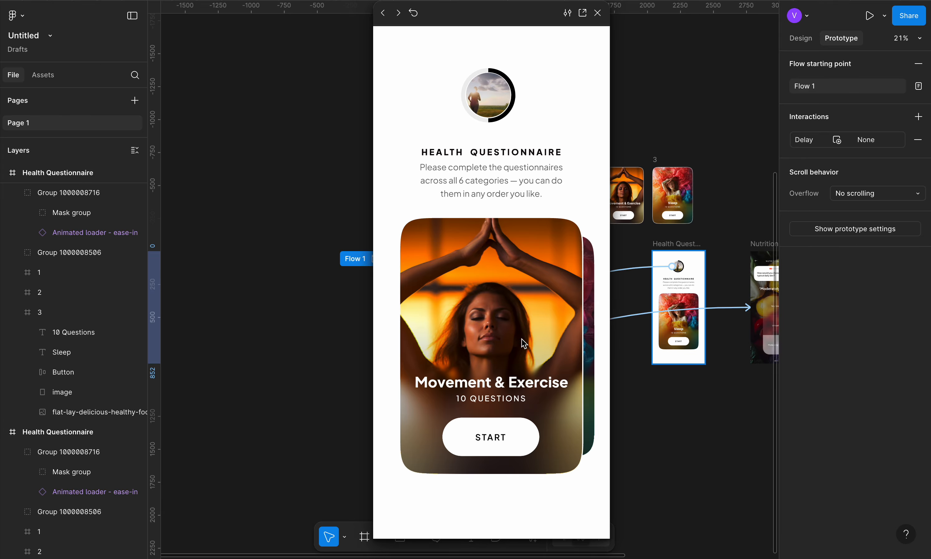
drag(537, 27, 341, 39)
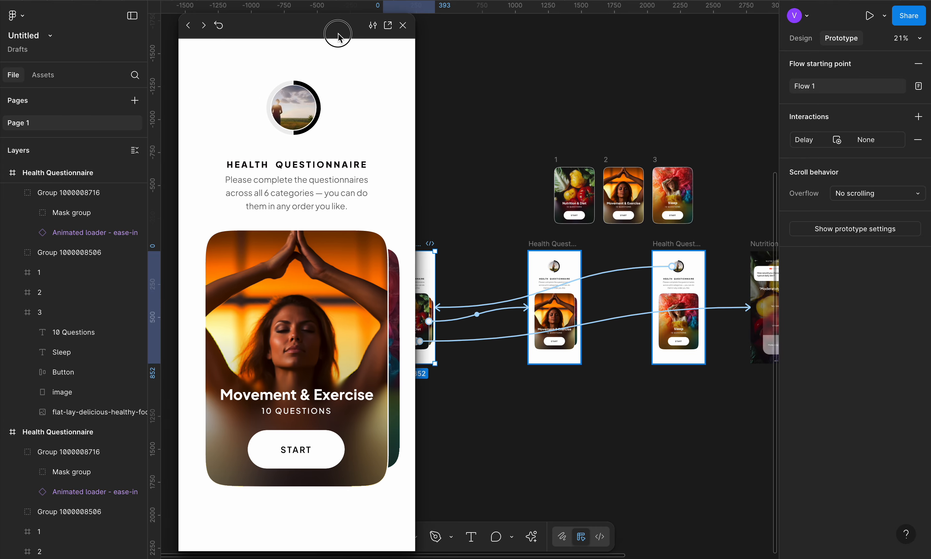
Change the trigger of the second frame's Movement & Exercise card interaction to On drag.
click(558, 319)
scroll(627, 328, up, 5)
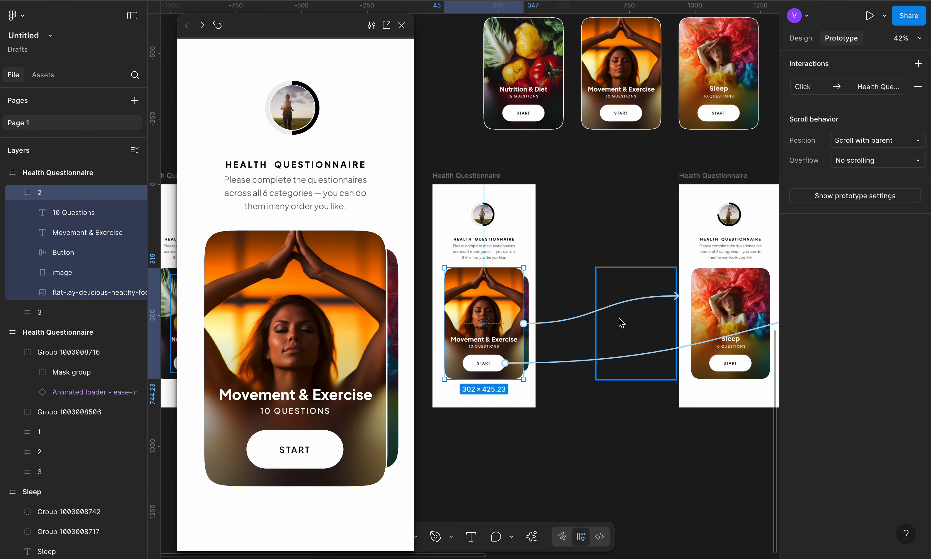
click(584, 316)
click(620, 376)
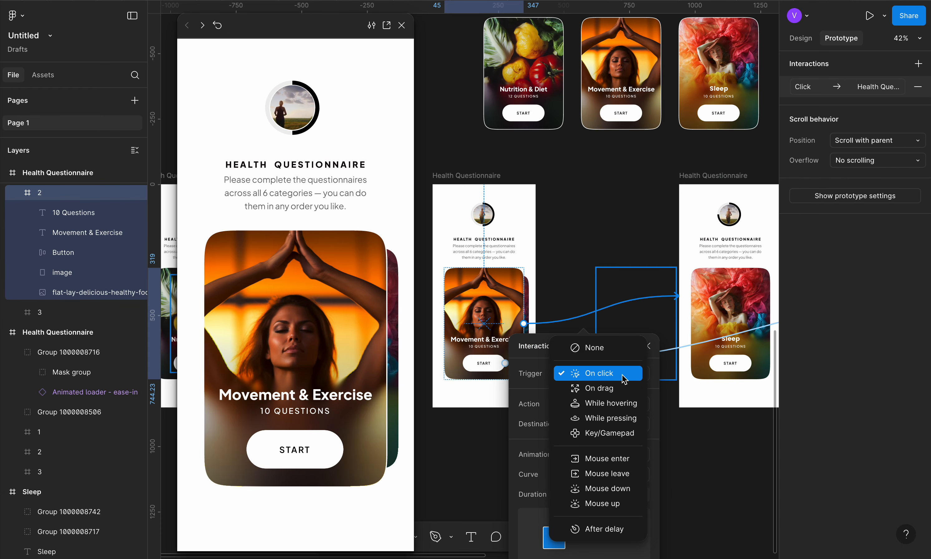
click(629, 390)
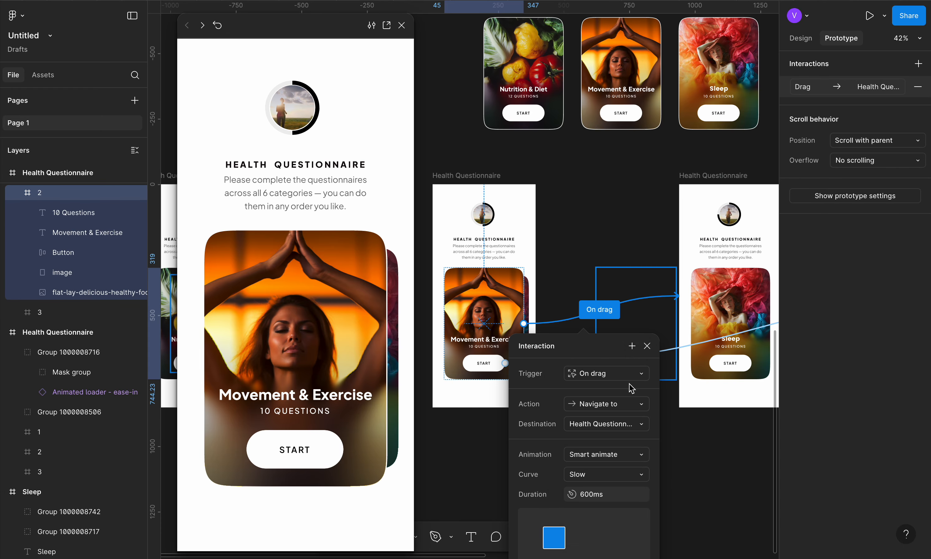
click(647, 346)
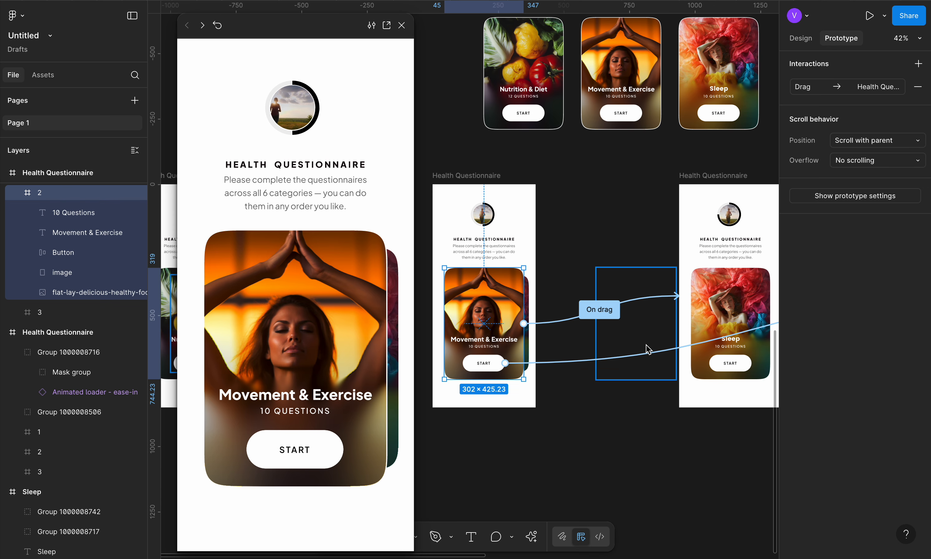
Test swiping through the cards in the preview and returning to the first card through the profile picture.
drag(361, 328, 208, 328)
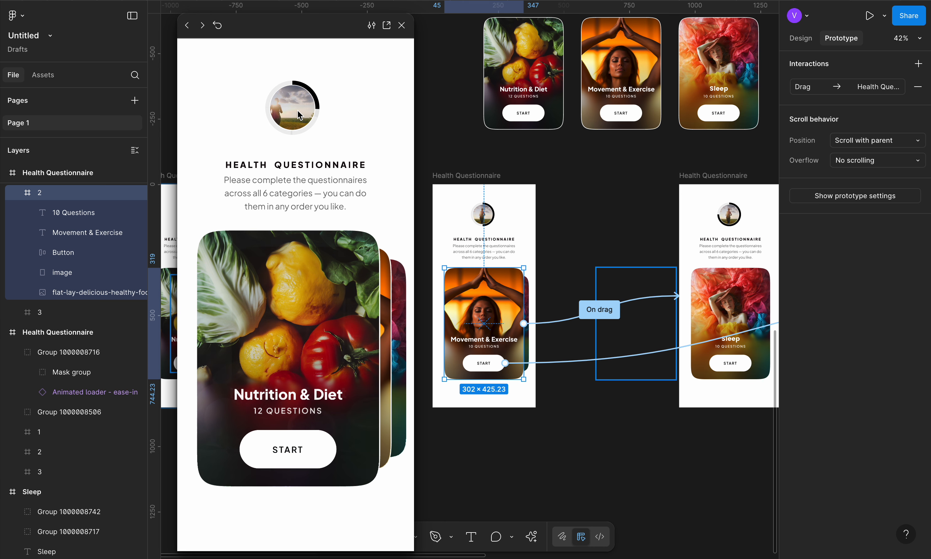
drag(340, 332, 294, 334)
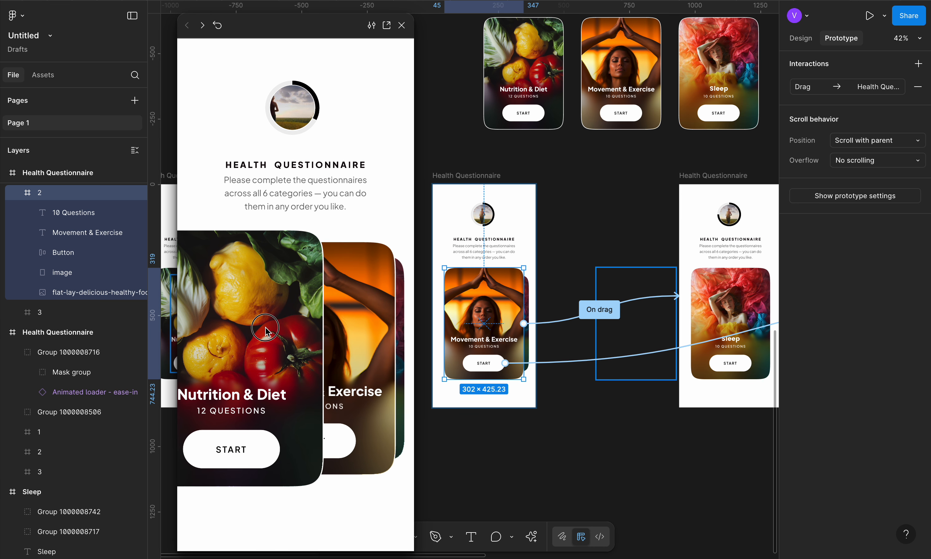
click(308, 113)
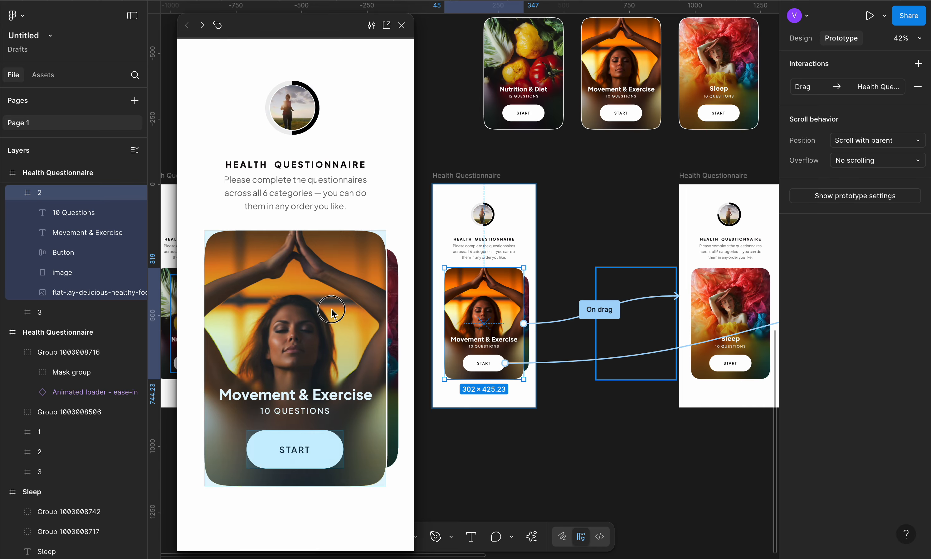
drag(334, 312, 294, 314)
click(311, 113)
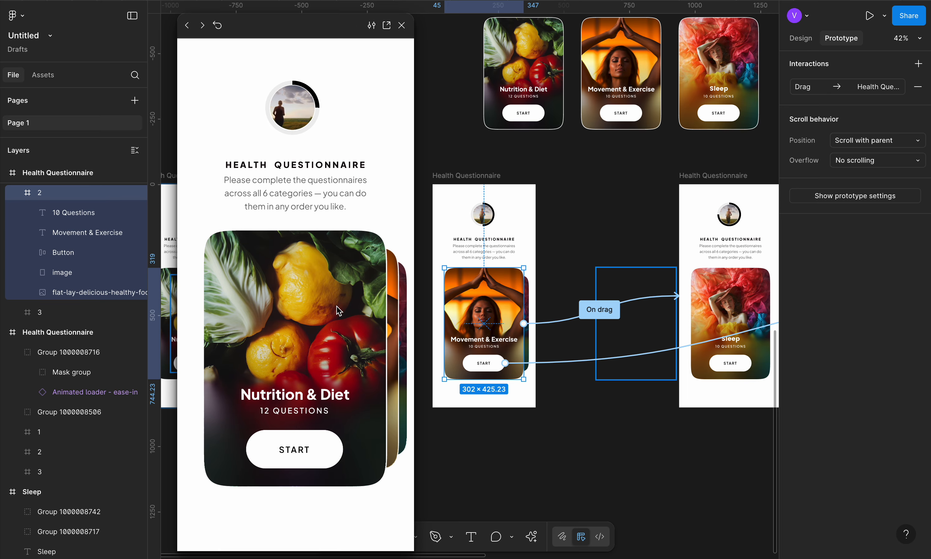
Set the animation of the third frame's profile picture interaction to Instant.
click(723, 221)
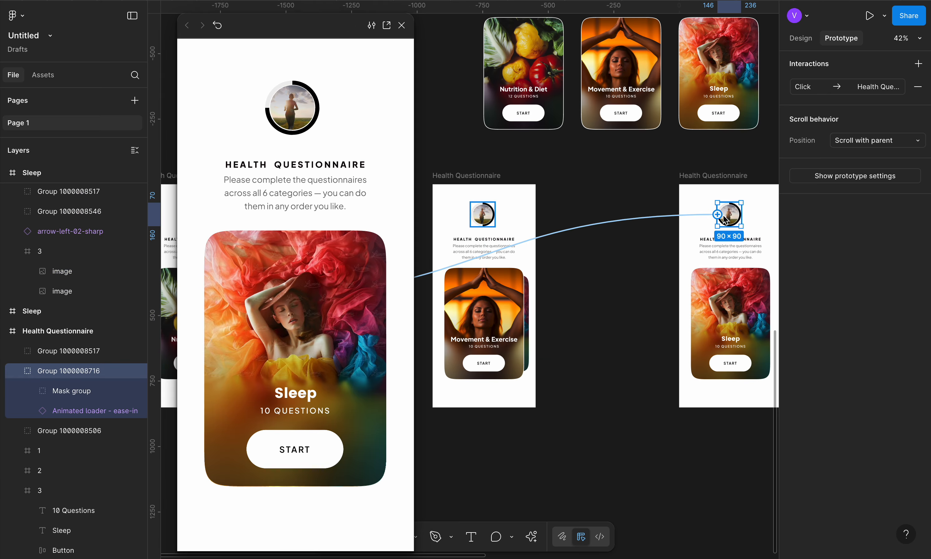
click(627, 223)
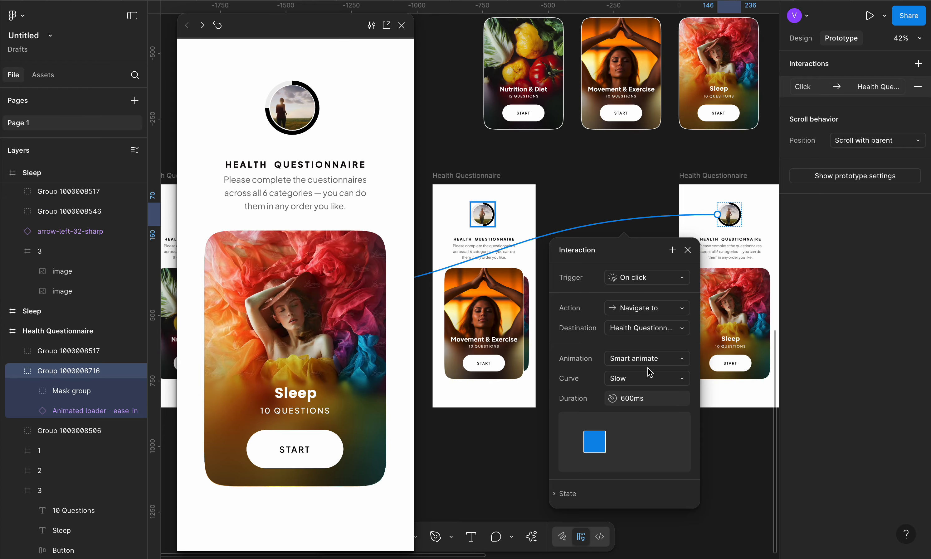
click(685, 363)
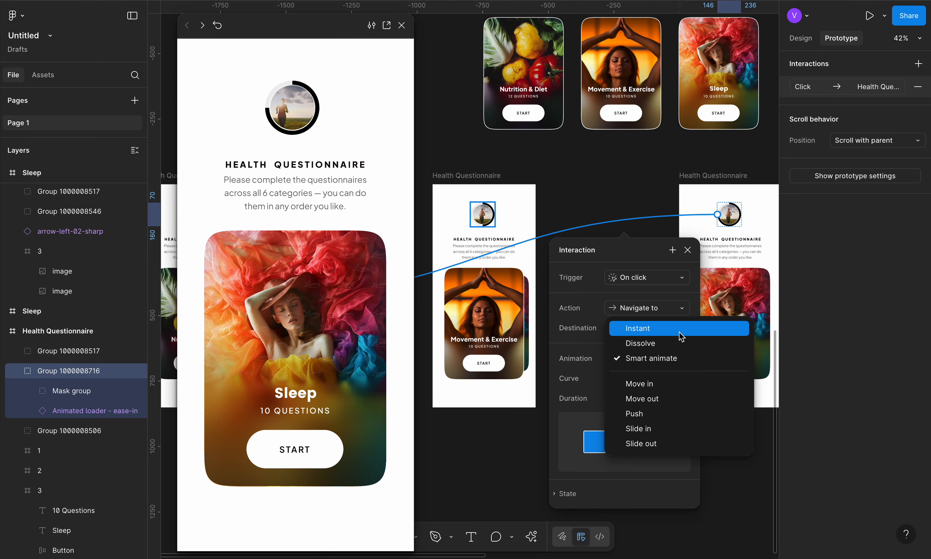
click(679, 335)
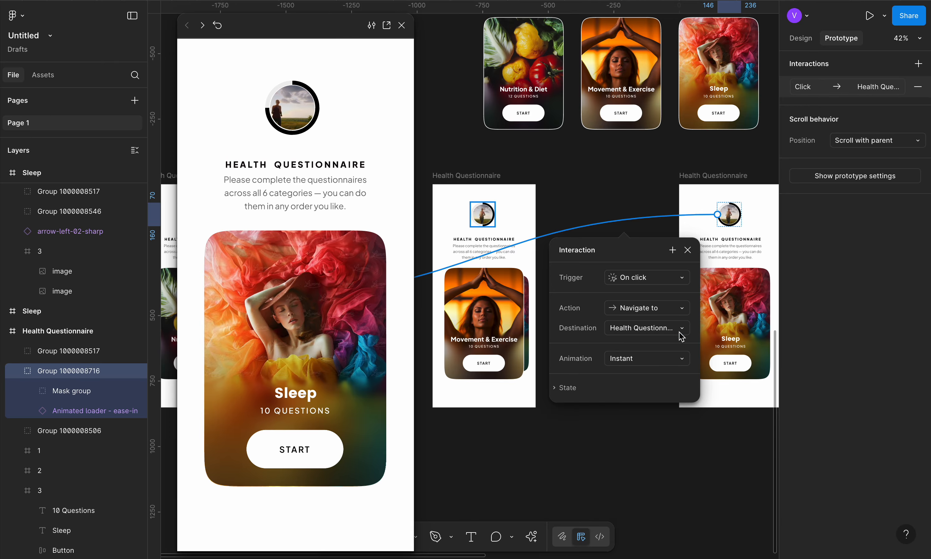
Test the profile picture reset in the preview, swipe through to the Sleep card, and start its questionnaire.
click(298, 121)
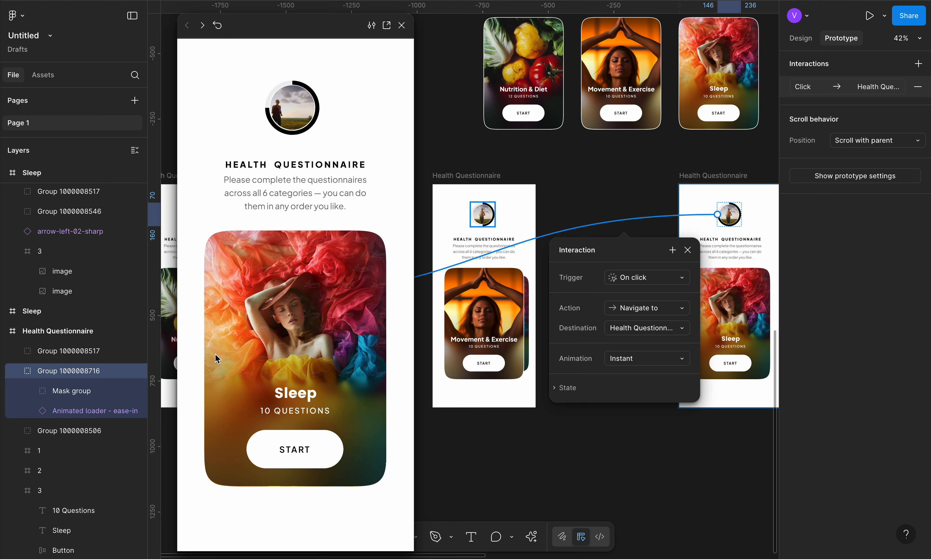
click(298, 108)
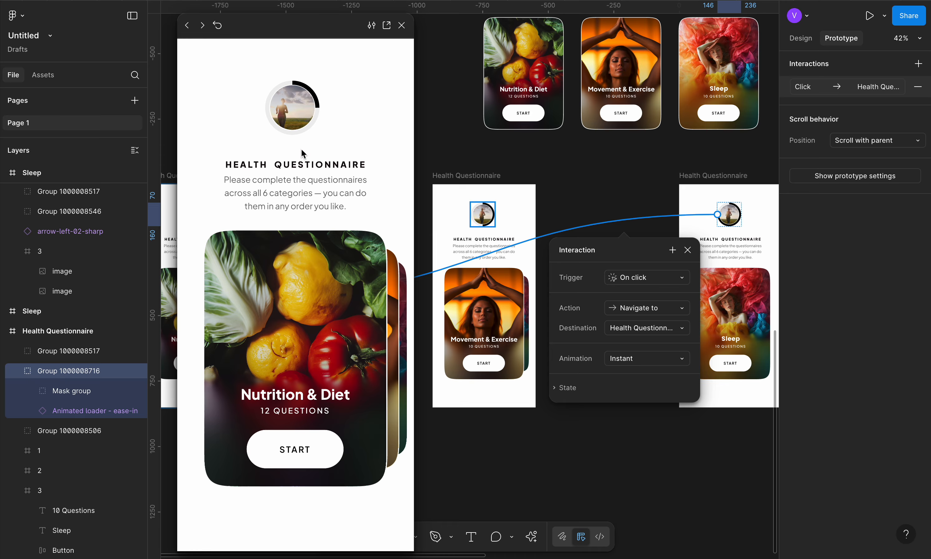
drag(342, 308, 243, 324)
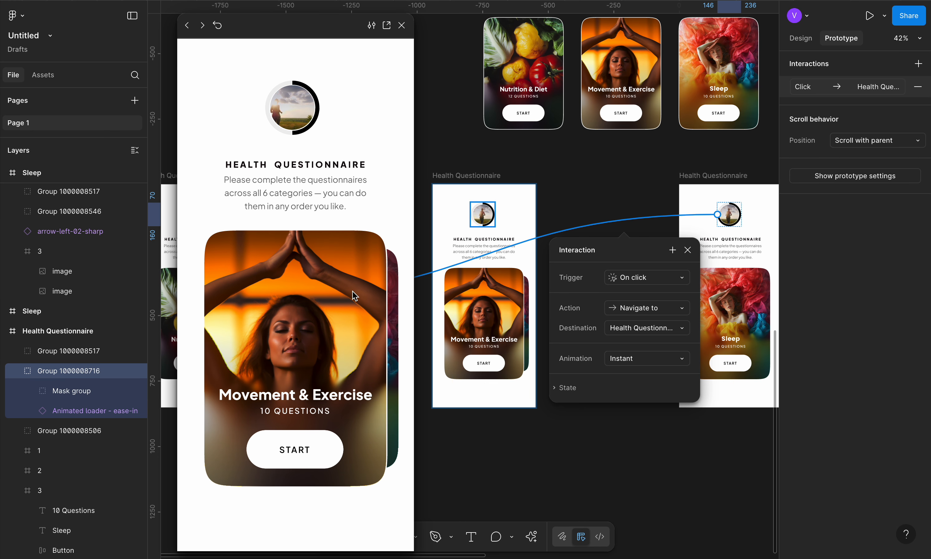
drag(354, 296, 257, 317)
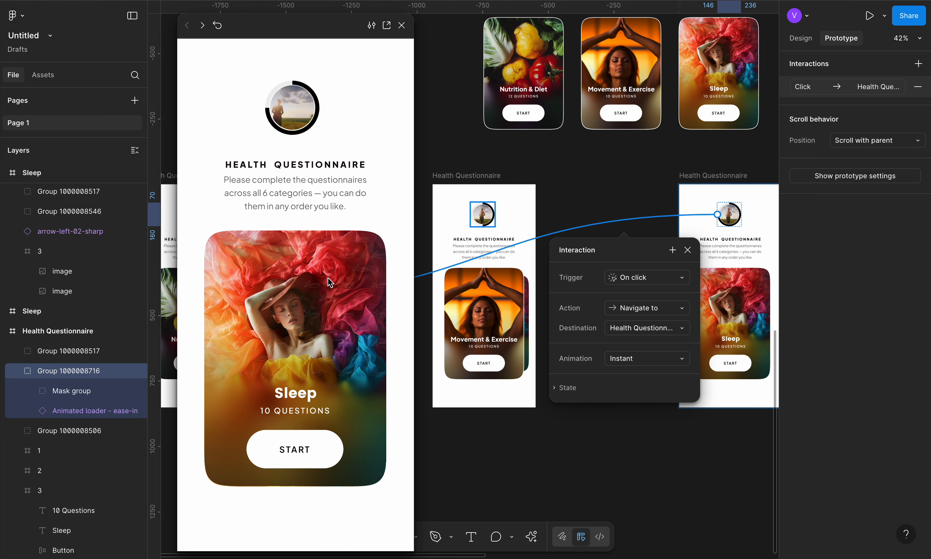
click(295, 450)
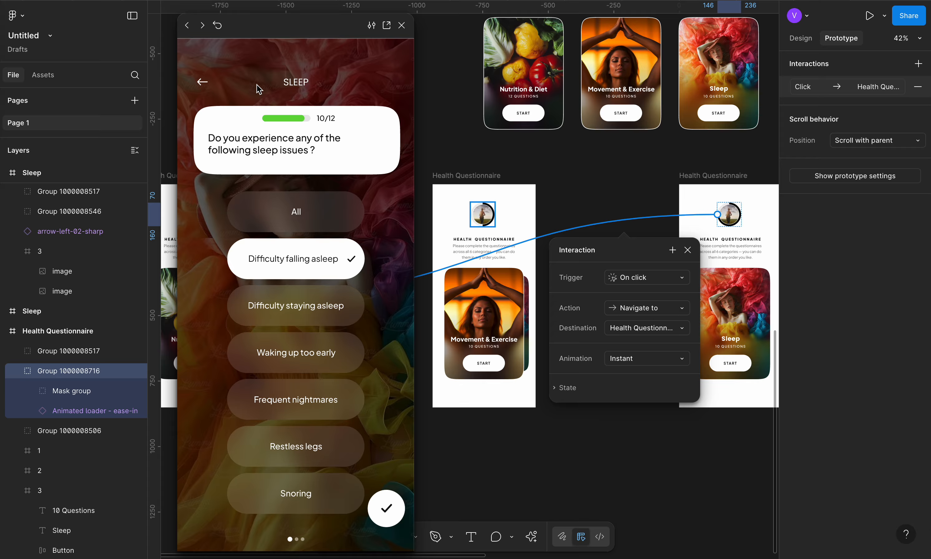
Link the back arrow on the Sleep question frame to the third Health Questionnaire frame.
scroll(504, 187, down, 5)
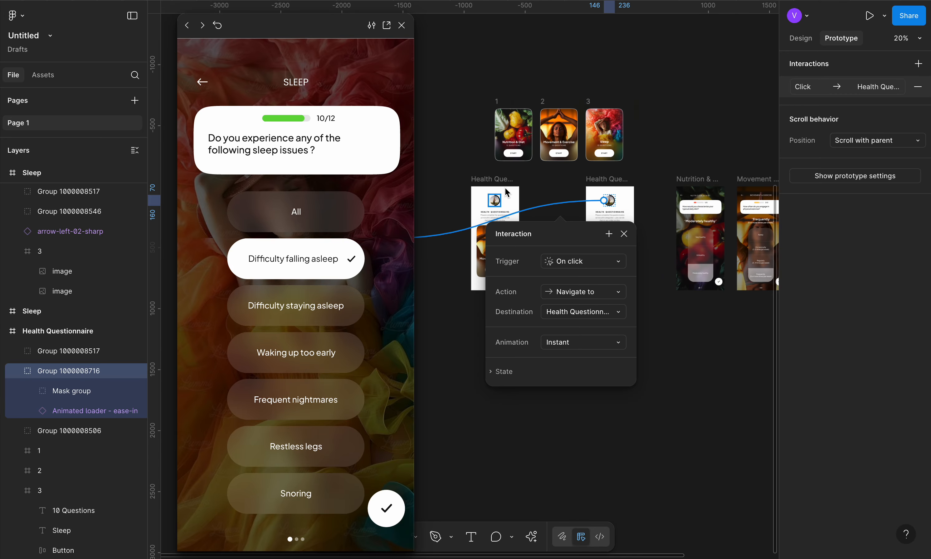
scroll(727, 170, up, 5)
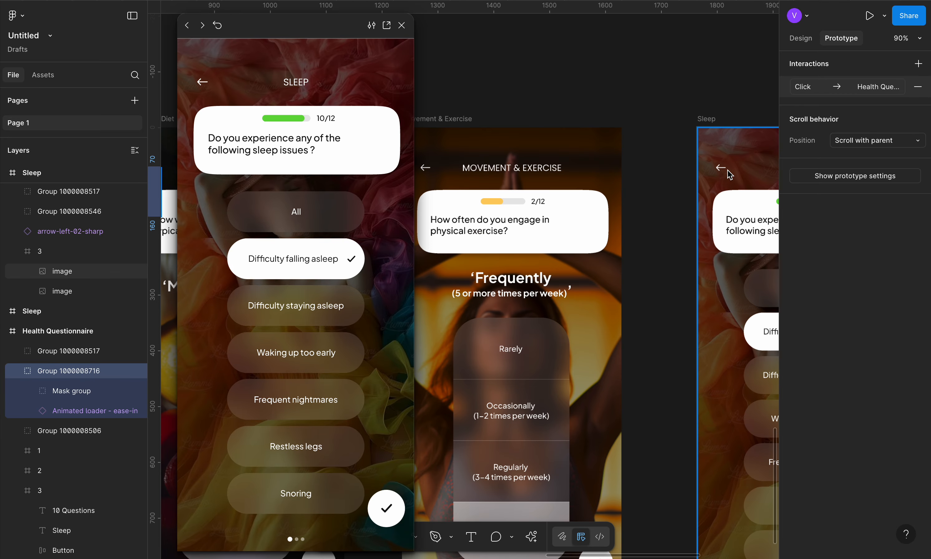
click(726, 170)
scroll(721, 169, down, 3)
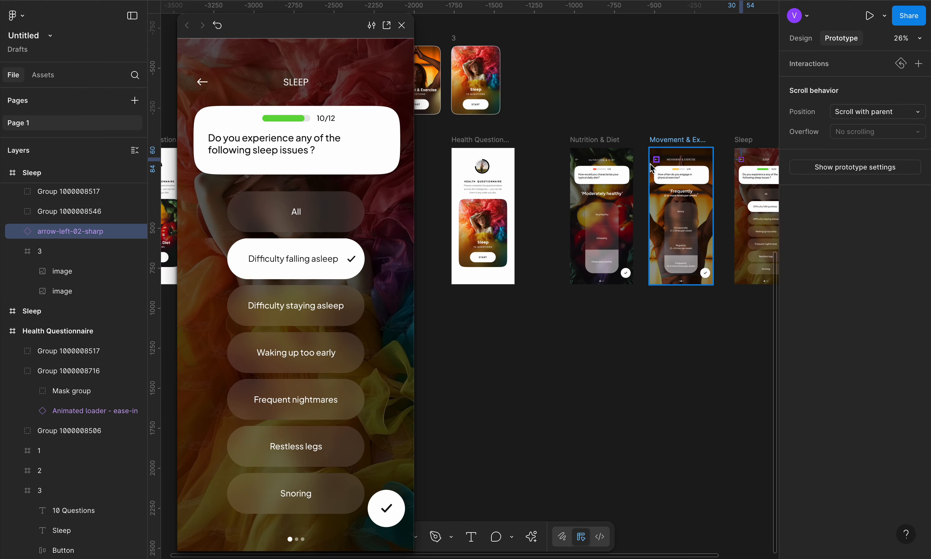
drag(742, 163, 464, 214)
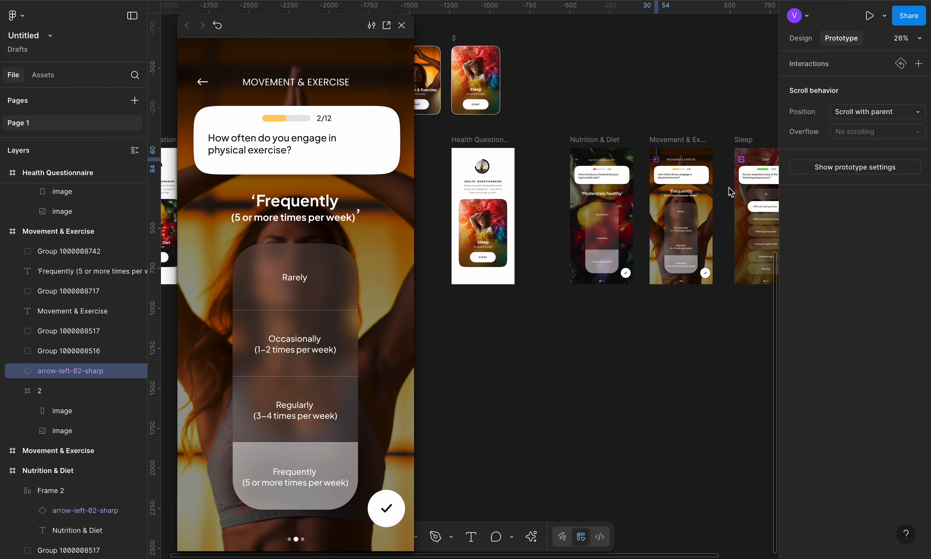
Close the preview and link the Movement & Exercise question frame's back arrow to the second Health Questionnaire frame on click.
scroll(532, 120, down, 4)
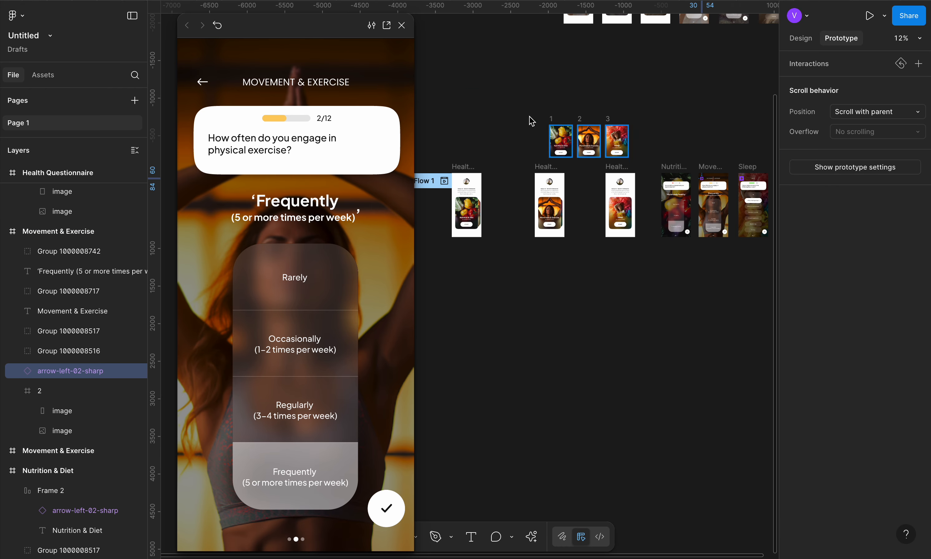
click(401, 26)
scroll(703, 157, up, 5)
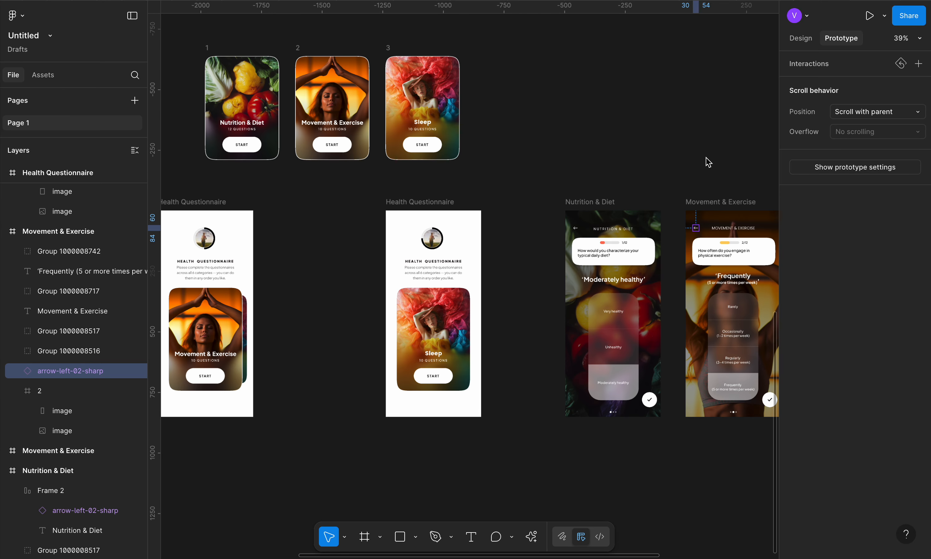
mouse_move(703, 229)
mouse_down()
mouse_move(540, 260)
mouse_move(212, 272)
mouse_up()
scroll(660, 236, down, 3)
scroll(655, 240, up, 5)
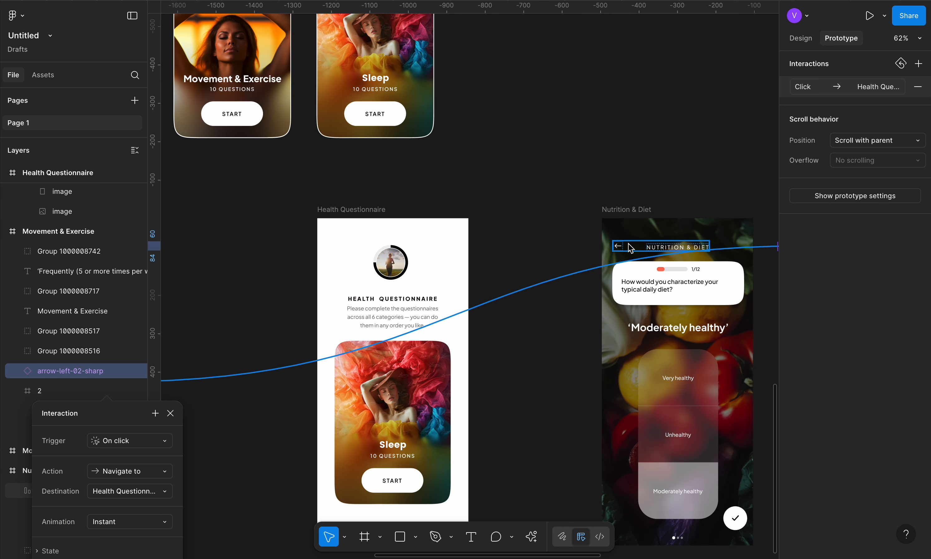
Link the Nutrition & Diet question frame's header with the back arrow to the first Health Questionnaire frame on click.
key(Escape)
scroll(621, 250, down, 5)
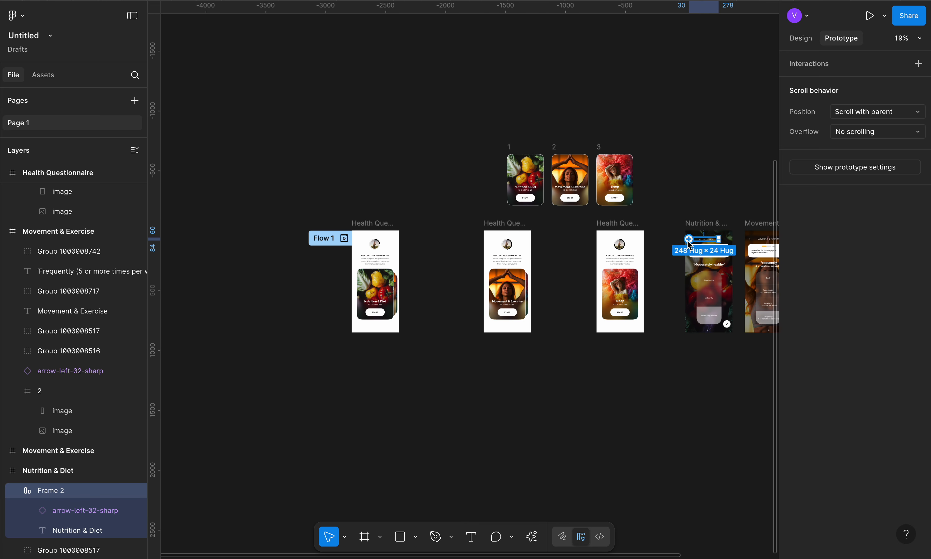
drag(689, 239, 378, 266)
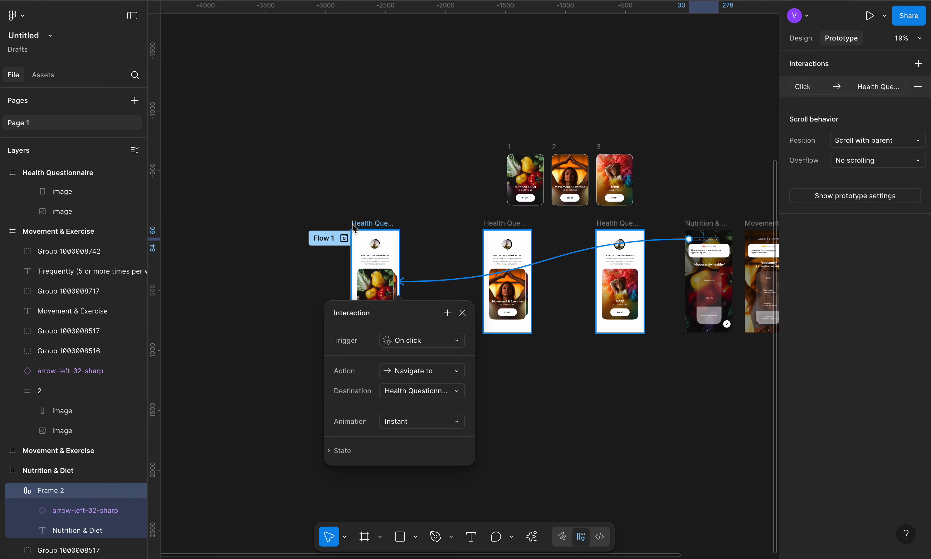
Preview Flow 1 again, start the Sleep questionnaire from its card, and return with its back arrow.
click(344, 239)
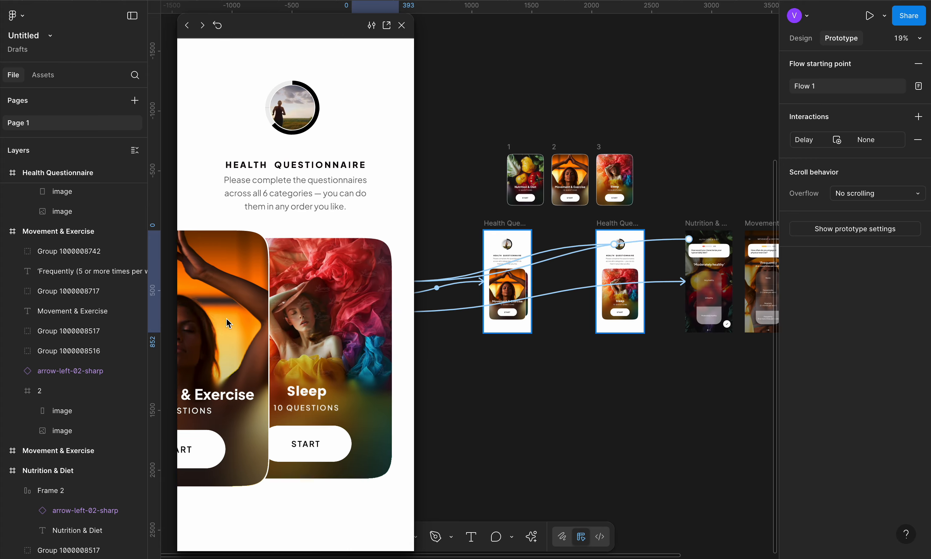
click(299, 449)
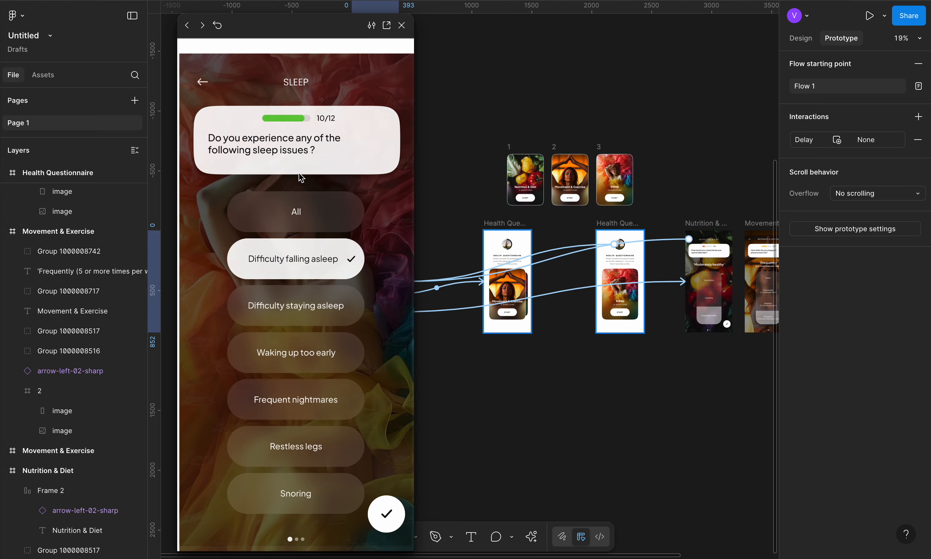
click(202, 83)
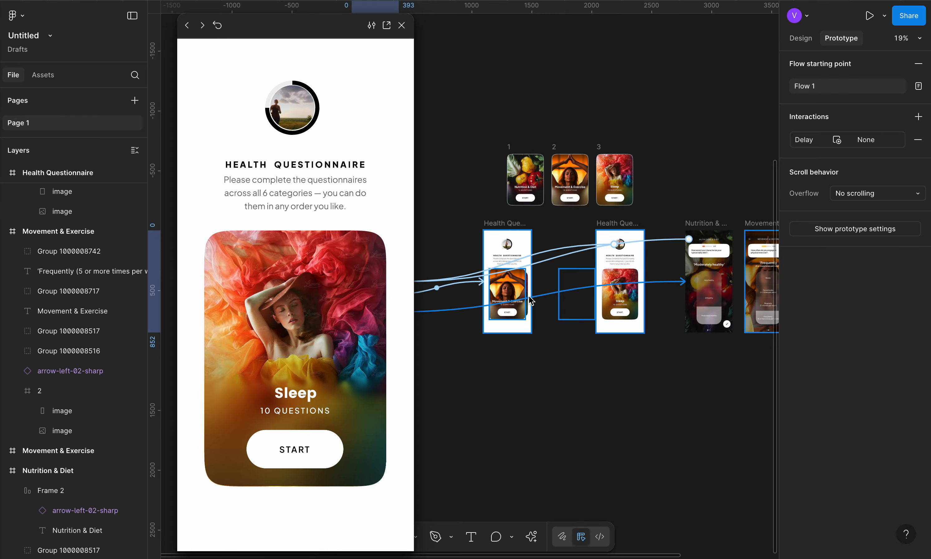
Set the animation of the Nutrition & Diet header's back interaction to Smart animate.
ctrl+scroll(529, 294, down, 5)
ctrl+scroll(570, 302, up, 8)
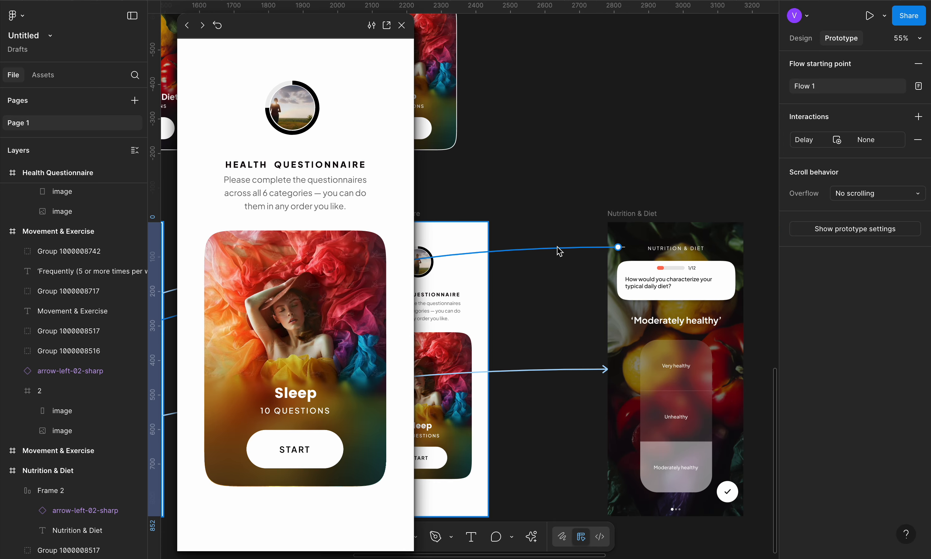
click(565, 248)
click(582, 385)
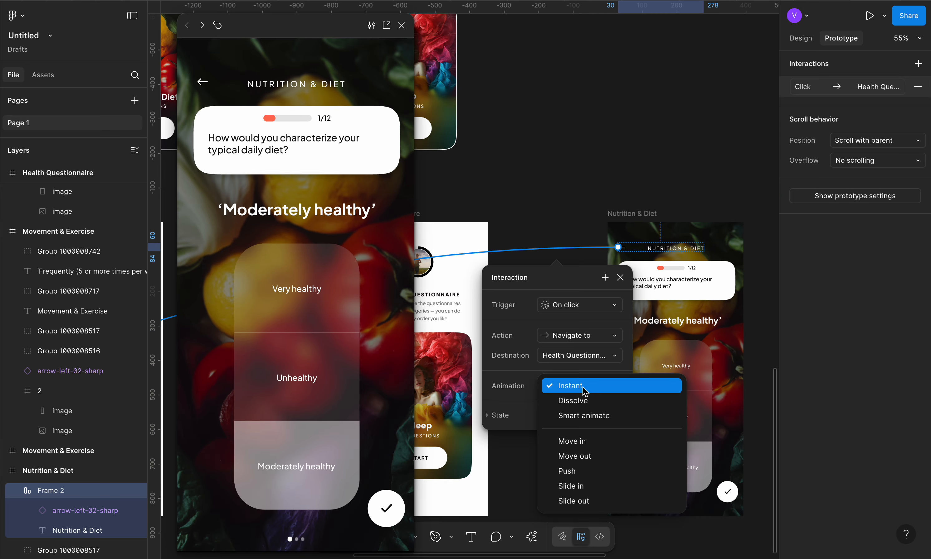
click(590, 415)
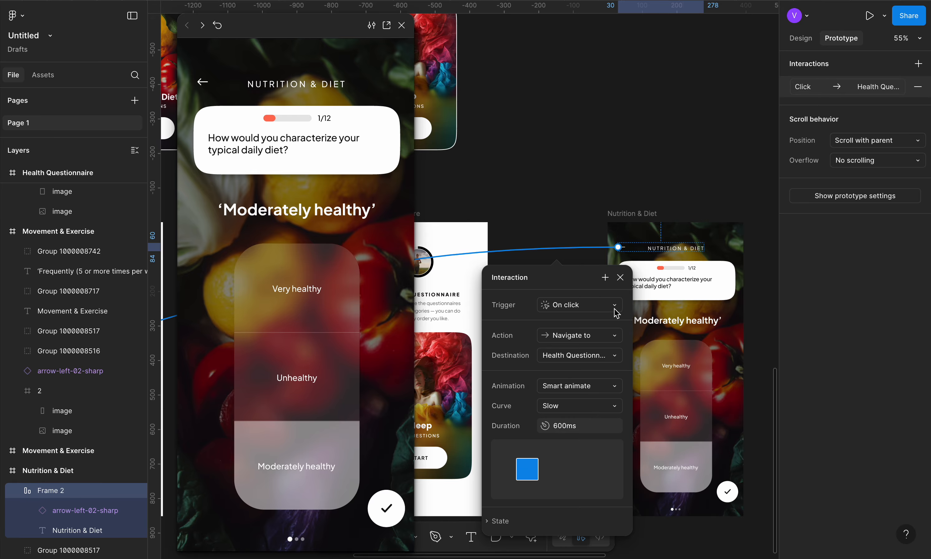
Set the animation of the Movement & Exercise question frame's back arrow interaction to Smart animate.
click(620, 277)
ctrl+scroll(472, 177, down, 4)
ctrl+scroll(656, 206, up, 3)
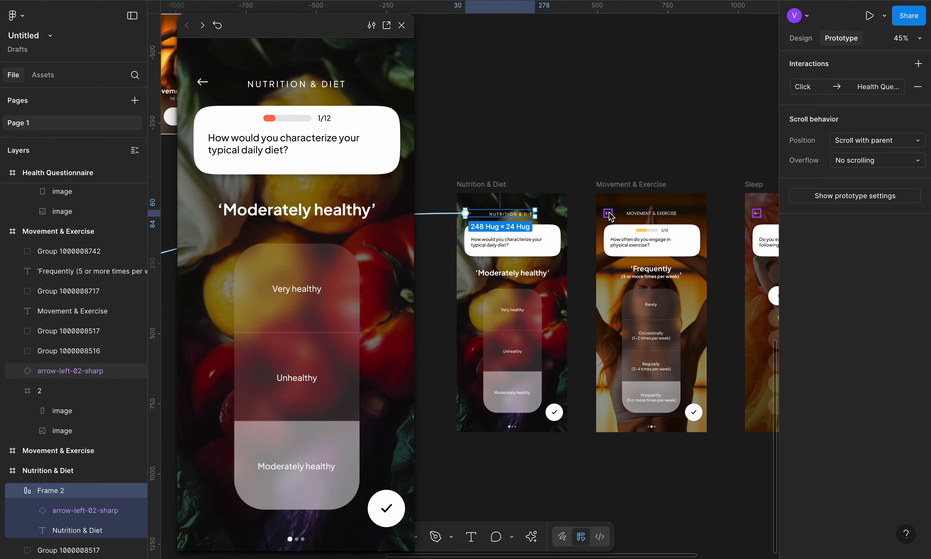
click(608, 214)
click(560, 215)
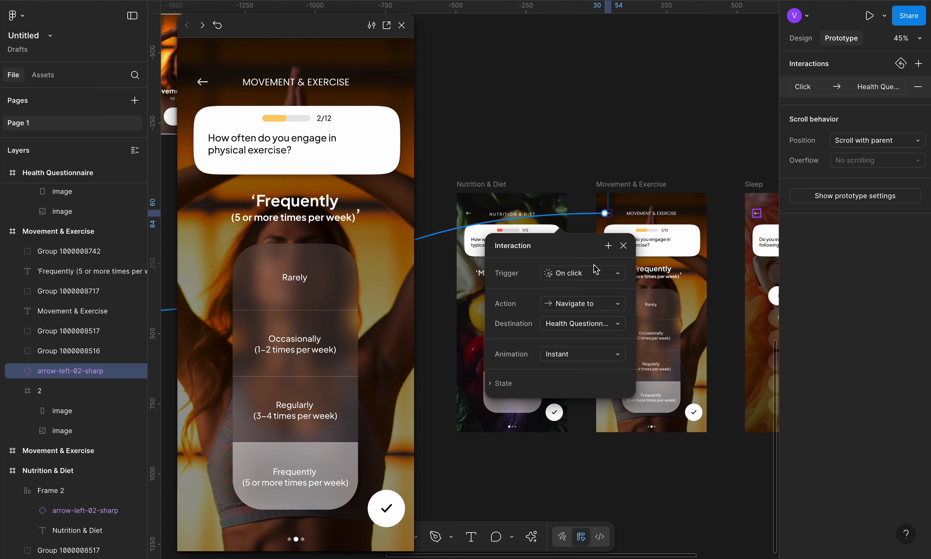
click(602, 349)
click(606, 385)
Set the Sleep question frame's back arrow interaction to use the Smart animate animation.
ctrl+scroll(573, 248, down, 4)
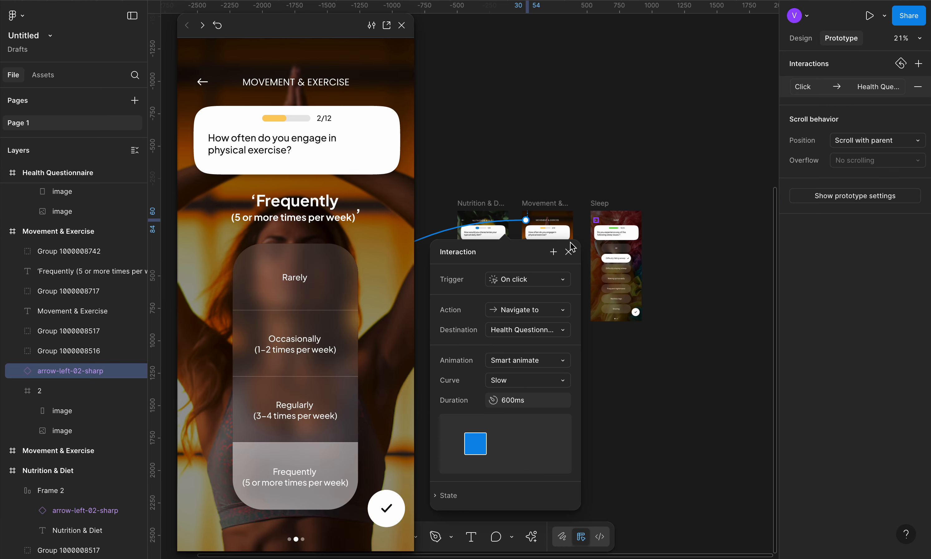
ctrl+scroll(572, 247, up, 3)
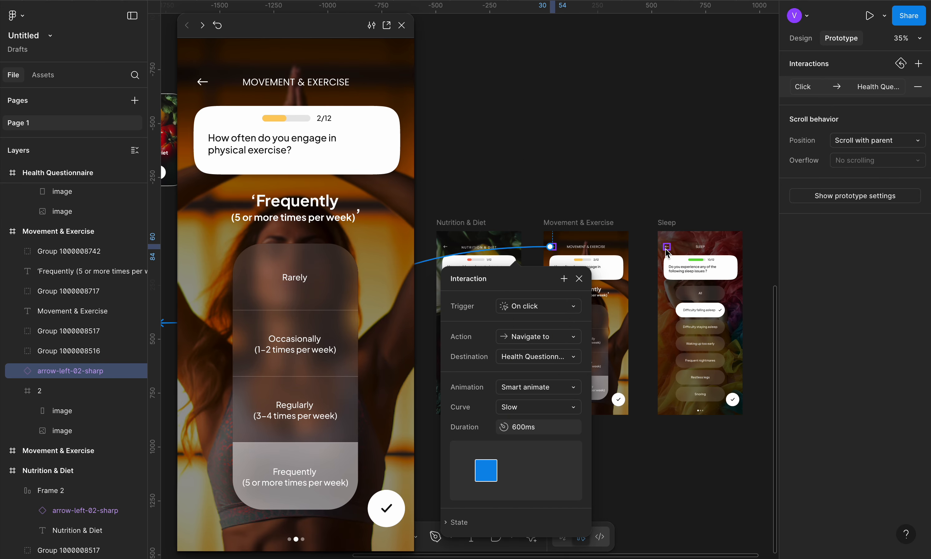
click(666, 253)
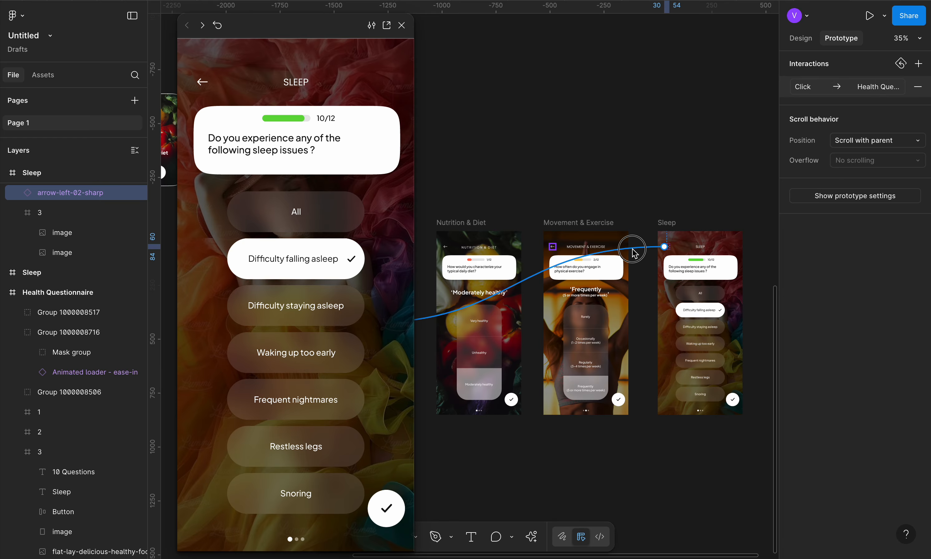
click(634, 252)
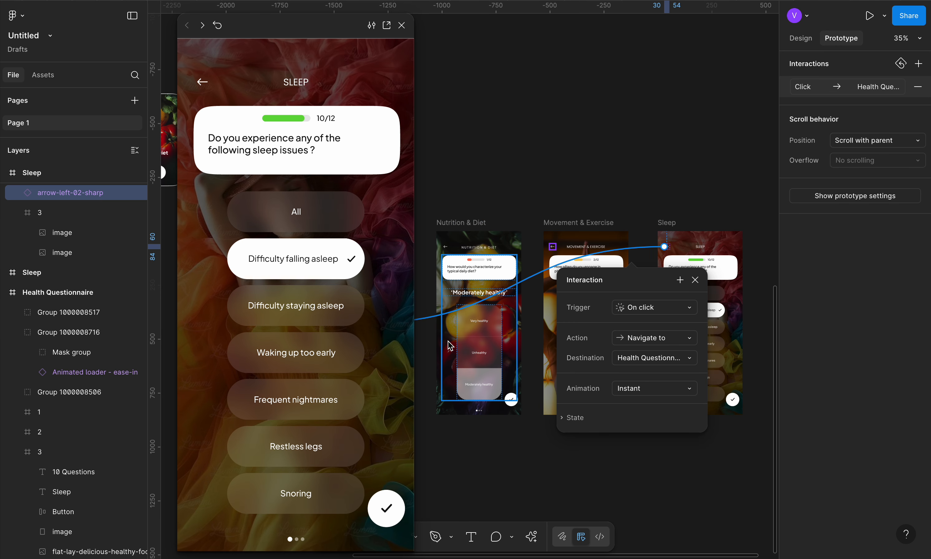
click(658, 395)
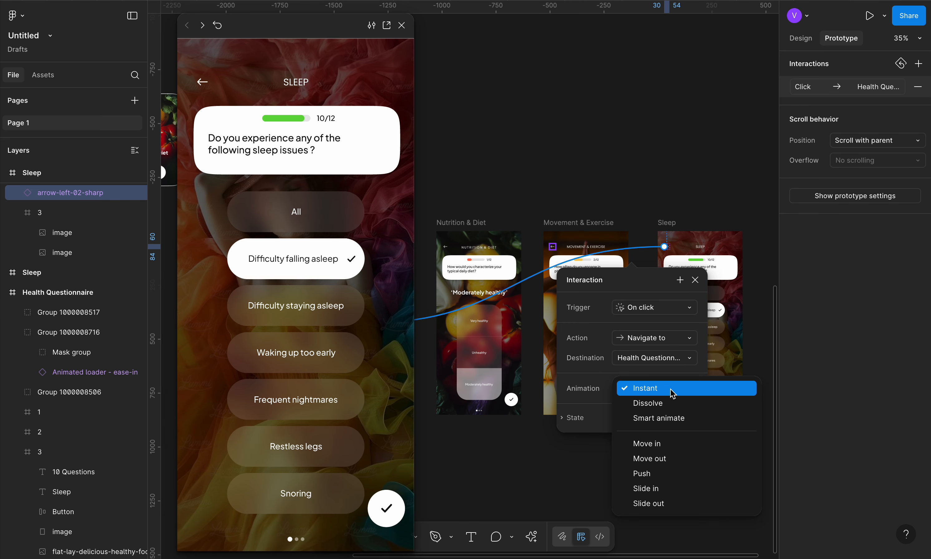
click(674, 418)
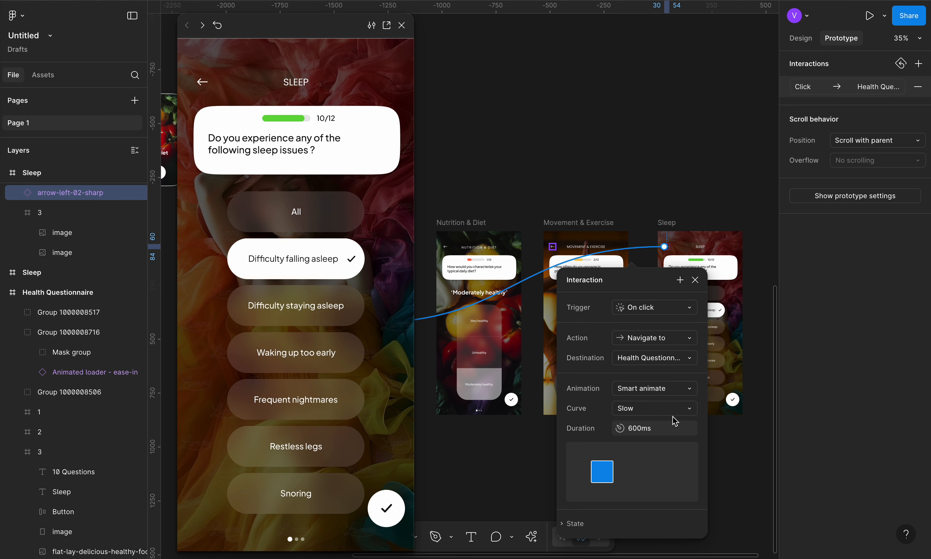
click(695, 280)
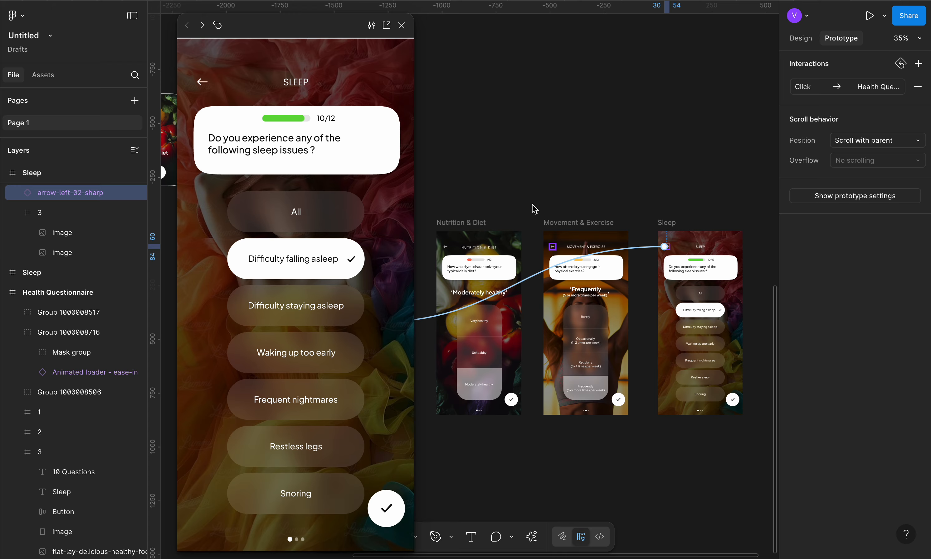
Restart the preview from the Health Questionnaire frame showing the Sleep card and start the Sleep questionnaire.
click(401, 25)
scroll(605, 211, down, 5)
scroll(479, 289, up, 8)
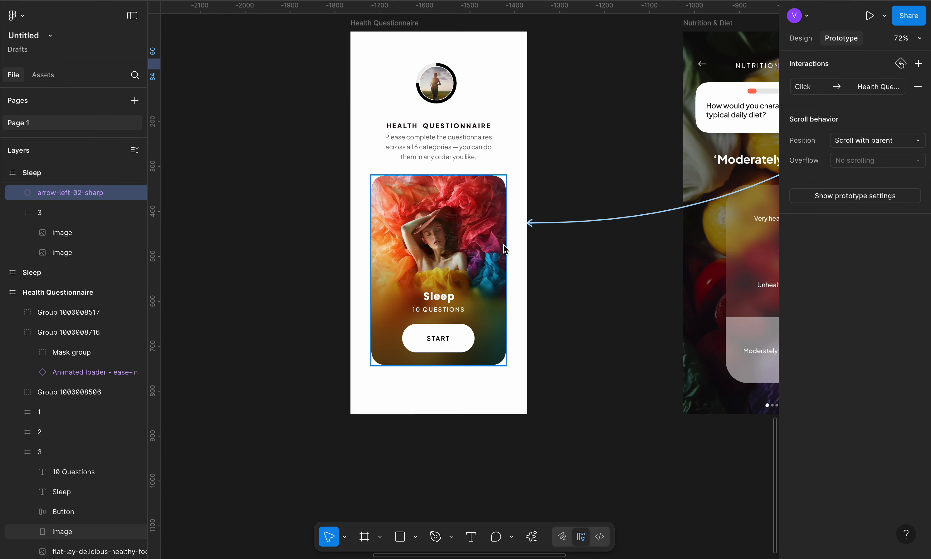
scroll(406, 318, down, 5)
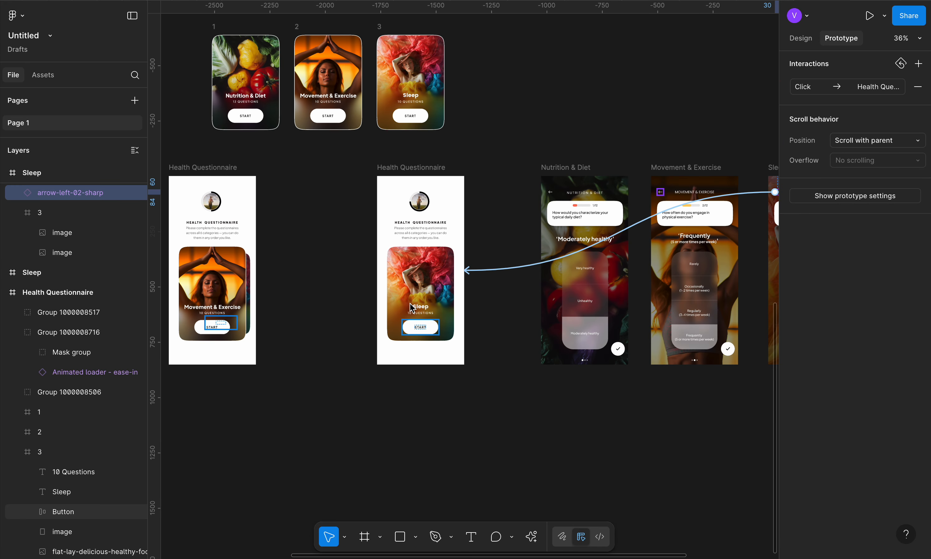
click(415, 168)
key(shift+space)
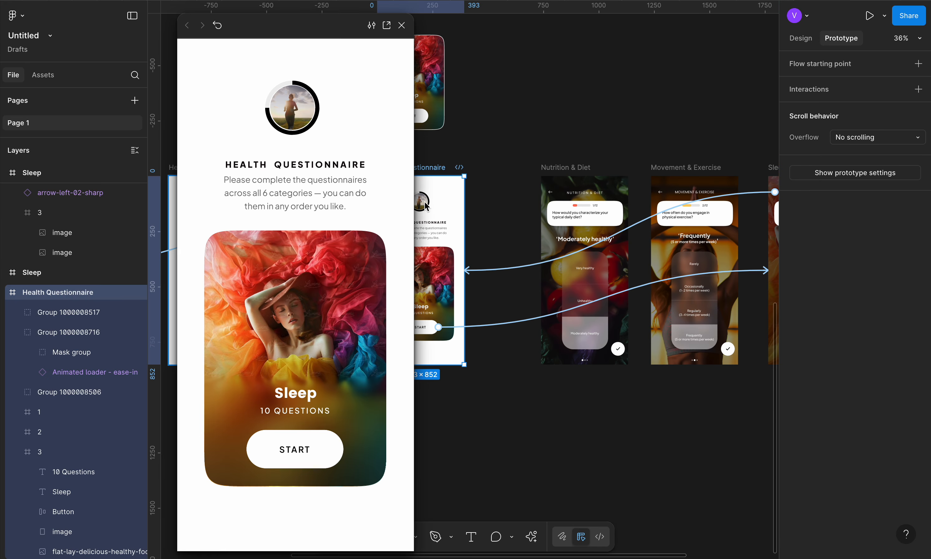
click(306, 451)
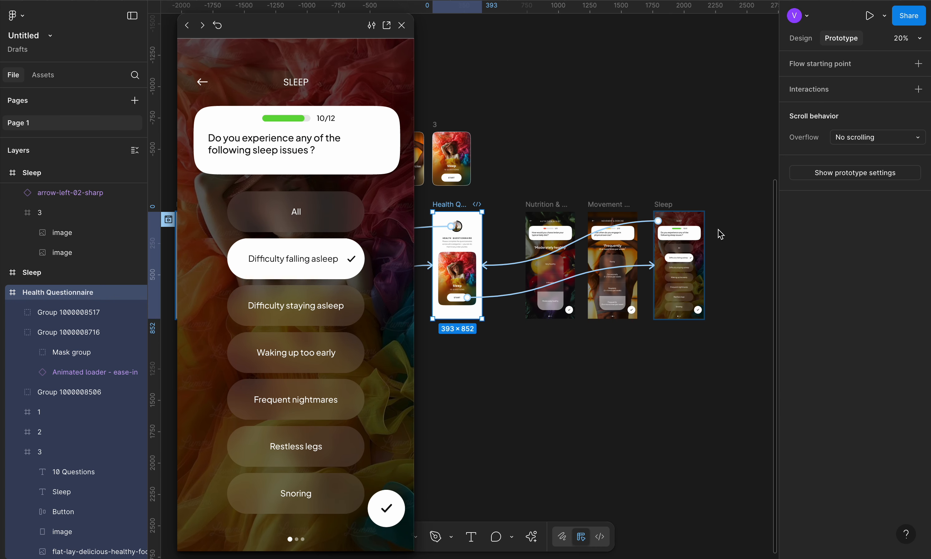
Preview the Sleep question frame and test its back arrow, then restart the preview with nested frame 3 selected and test the arrow again.
click(661, 203)
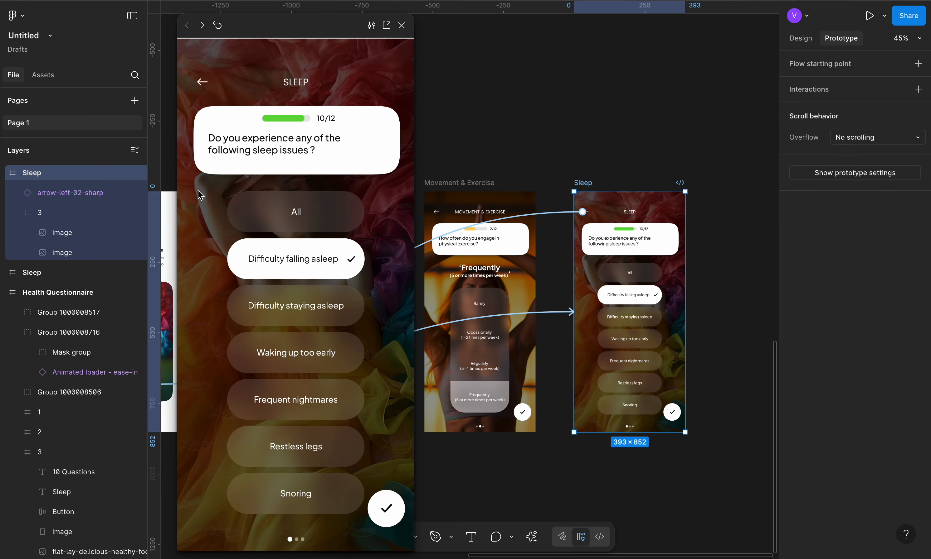
click(200, 83)
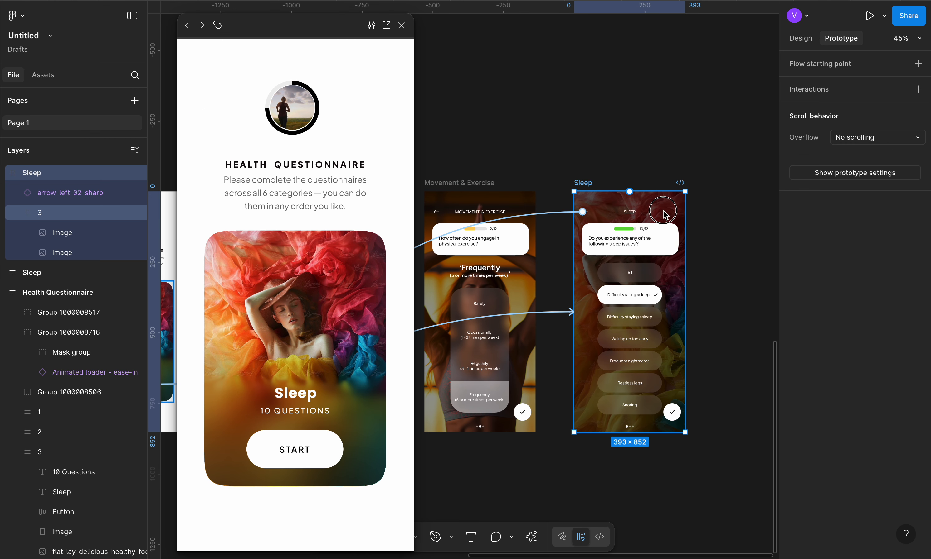
click(42, 212)
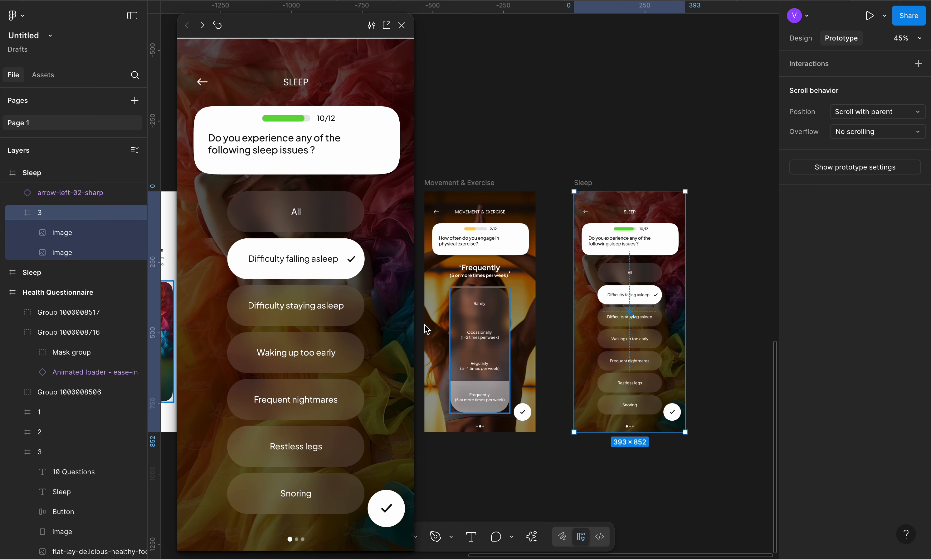
click(401, 26)
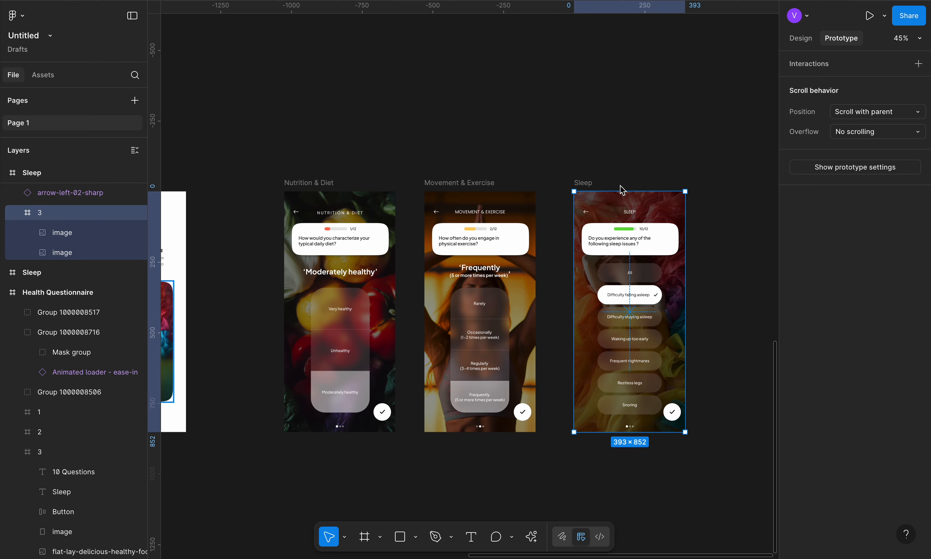
key(shift+space)
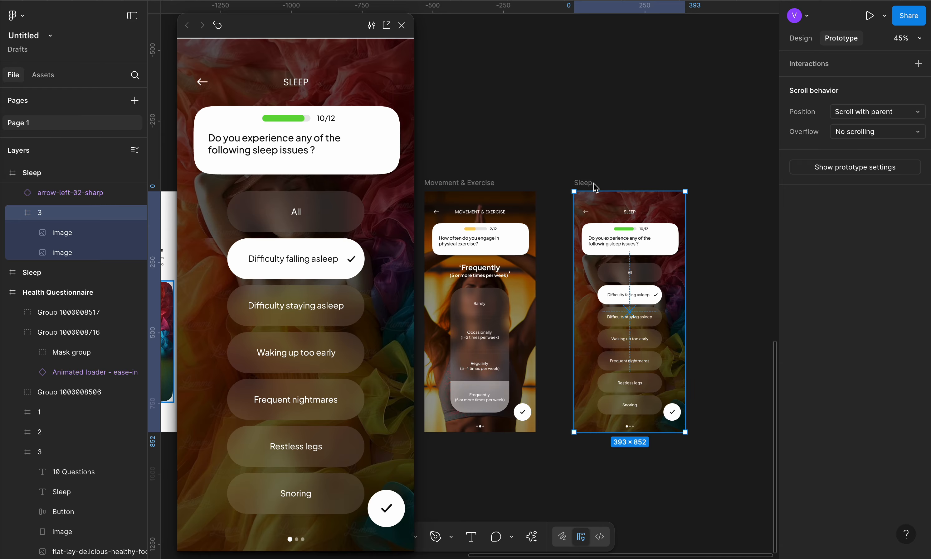
click(199, 82)
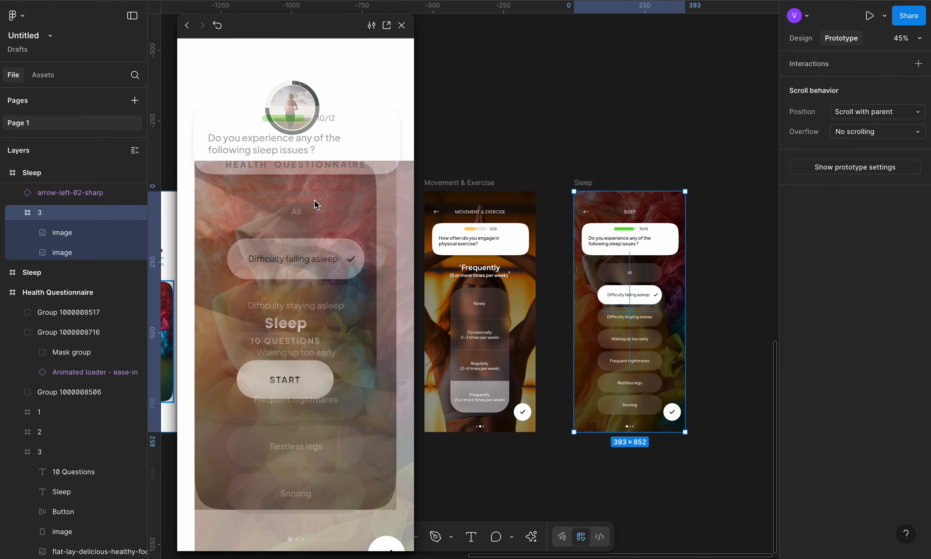